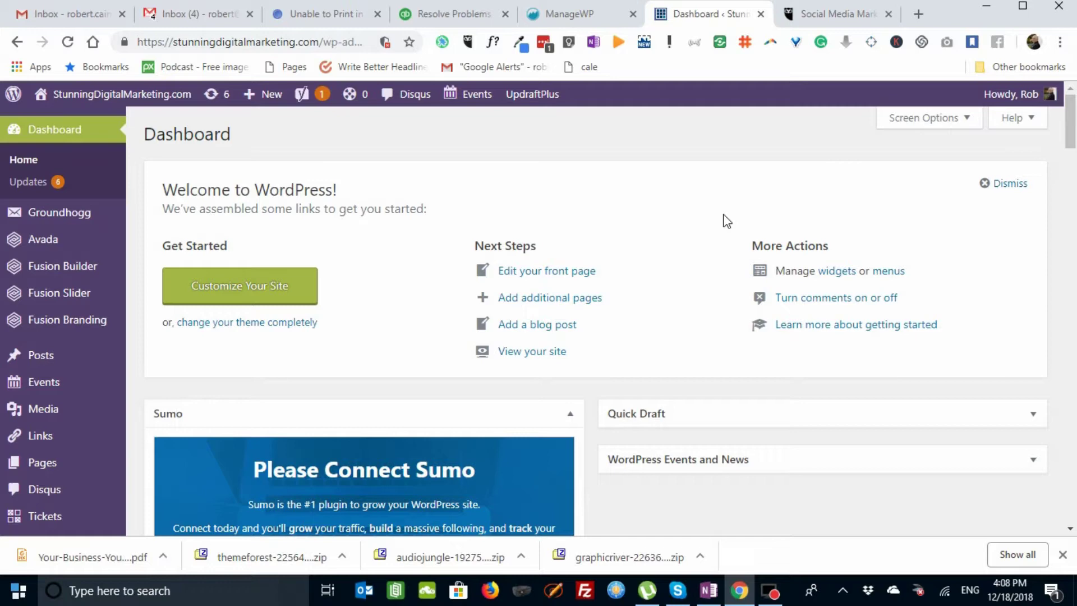
Step: Load stunningdigitalmarketing.com in the tab that was showing Hootsuite
click(813, 19)
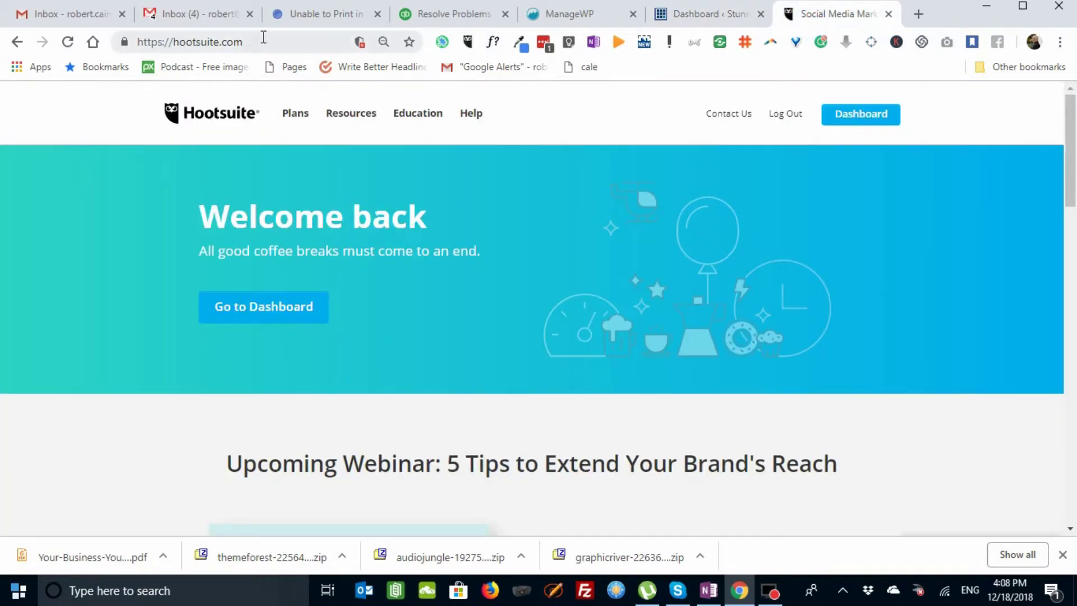
click(282, 37)
key(BackSpace)
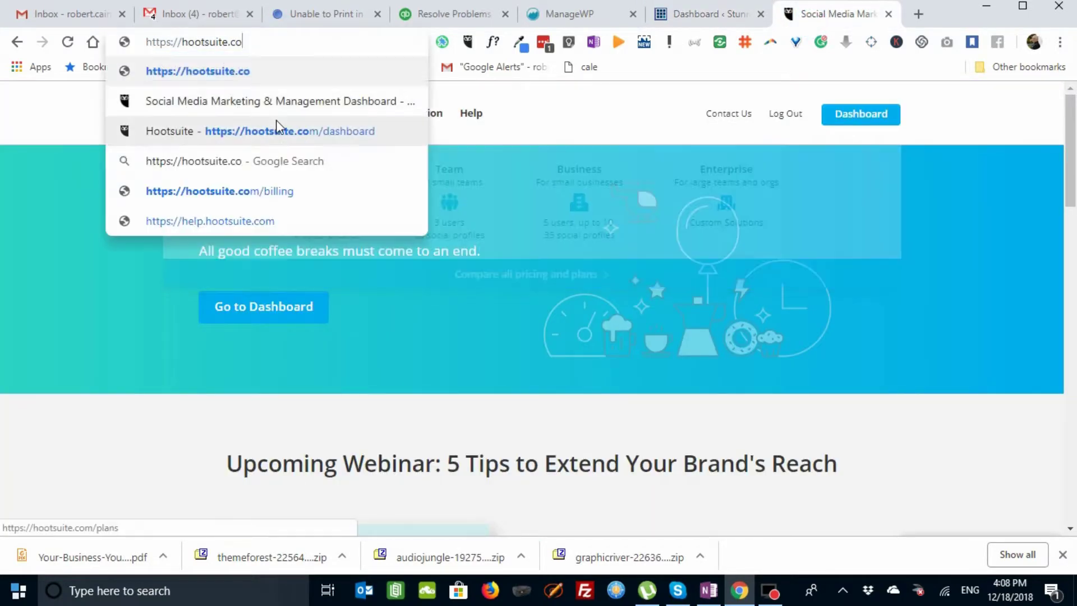
key(BackSpace)
key(BackSpace)
key(BackSpace)
key(BackSpace)
key(BackSpace)
key(BackSpace)
key(BackSpace)
key(BackSpace)
key(BackSpace)
key(BackSpace)
key(BackSpace)
key(BackSpace)
key(BackSpace)
key(BackSpace)
key(BackSpace)
key(BackSpace)
key(BackSpace)
key(BackSpace)
key(BackSpace)
key(BackSpace)
text(stunningdigitalmarketing.com)
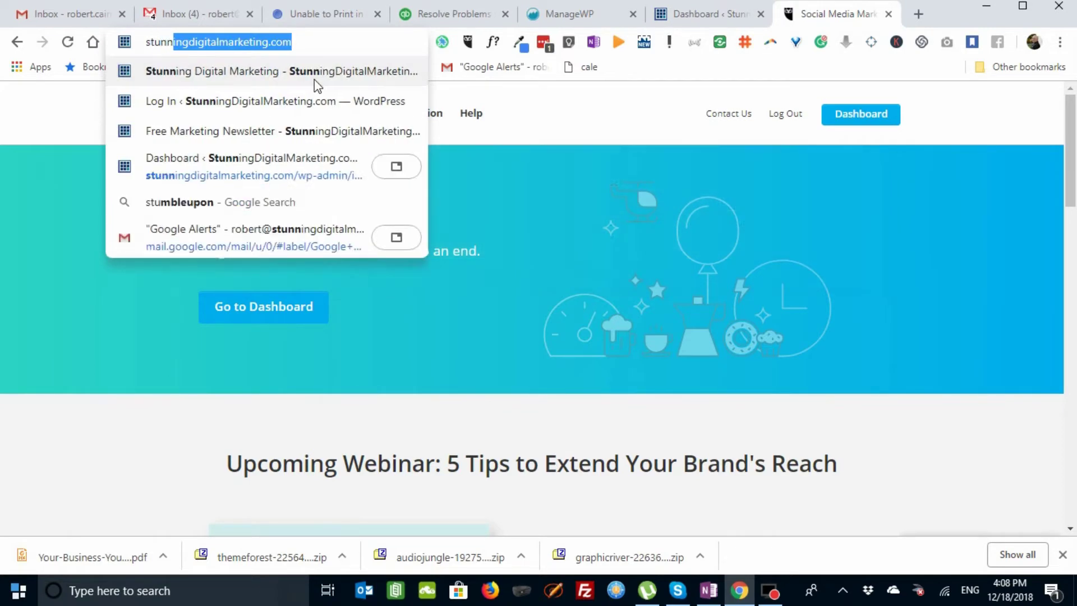
key(Return)
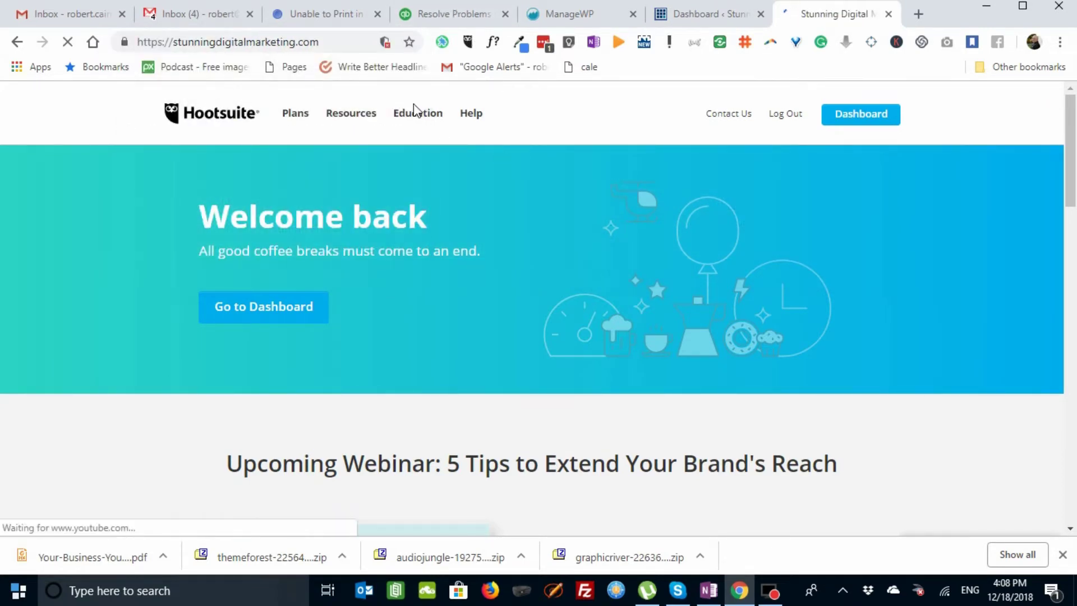
Step: Scroll the homepage down to the "FAQ's Concerning Our Services" flip boxes
scroll(456, 210, down, 3)
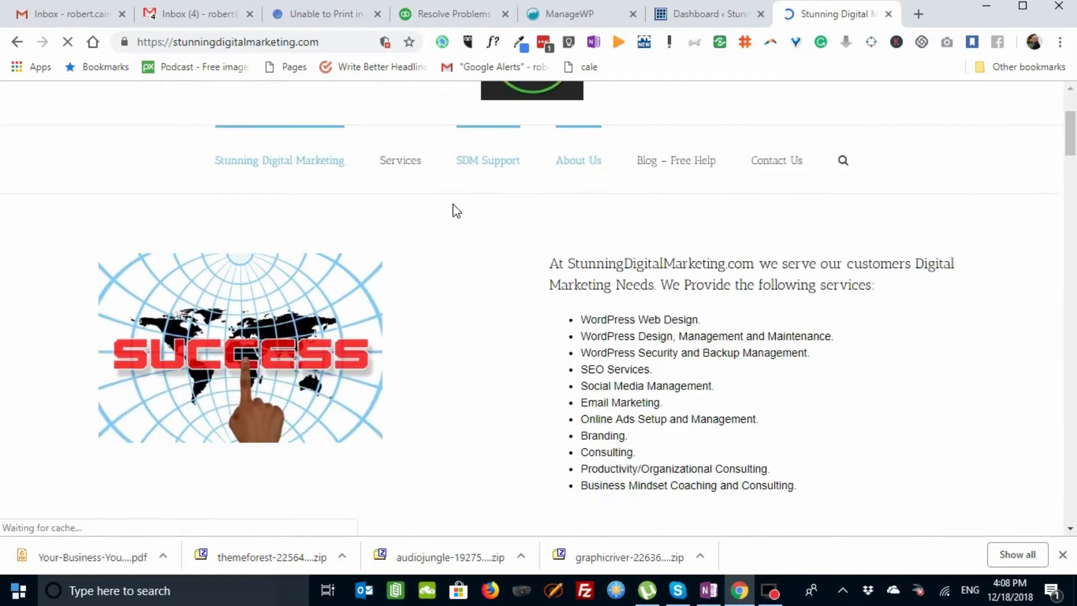
scroll(457, 212, down, 10)
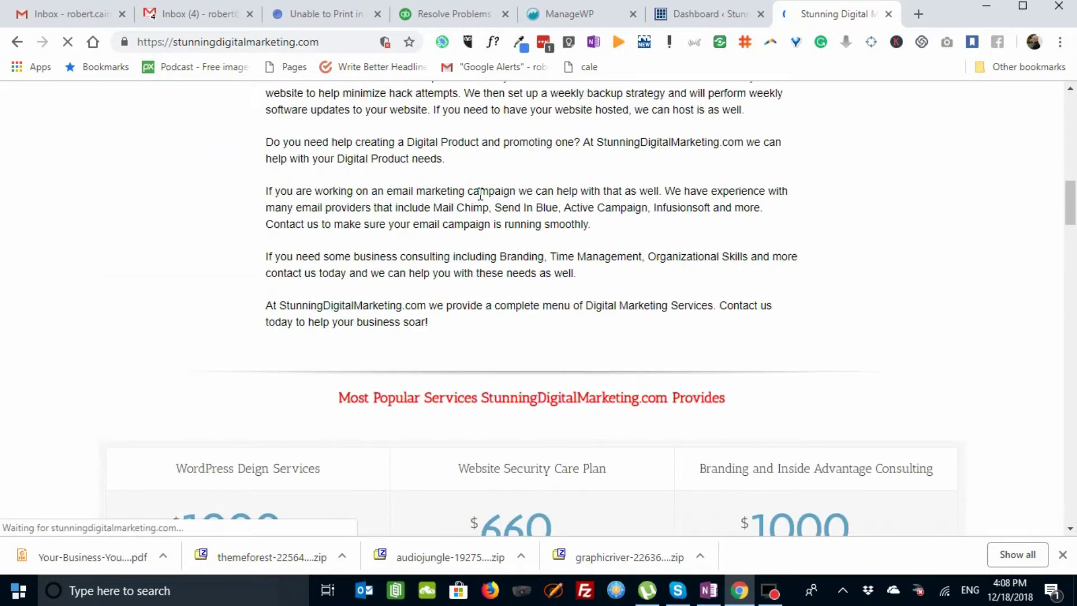
scroll(598, 221, down, 15)
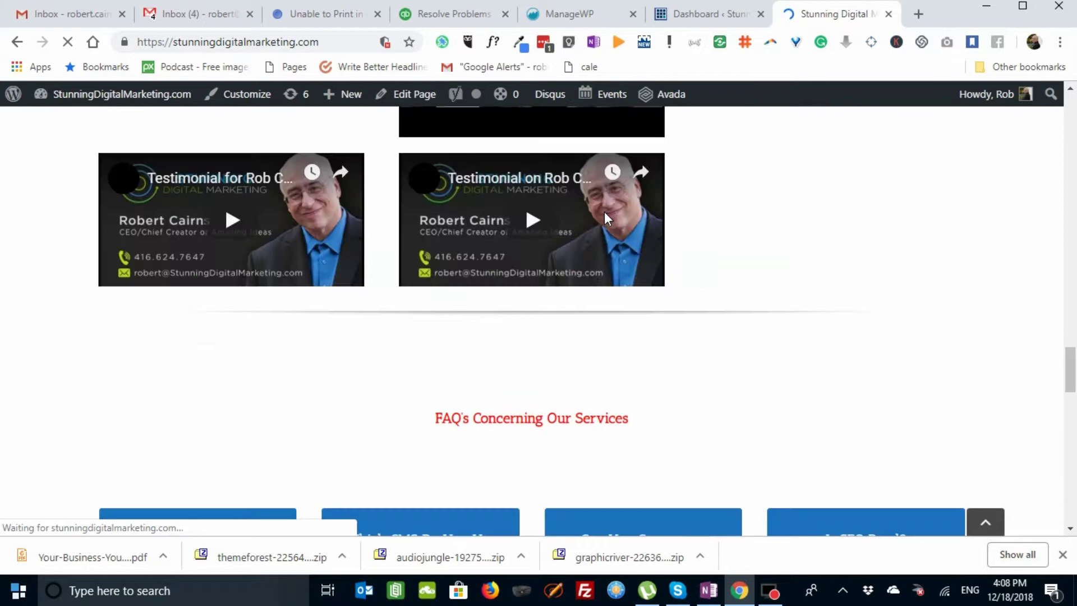
scroll(605, 222, down, 9)
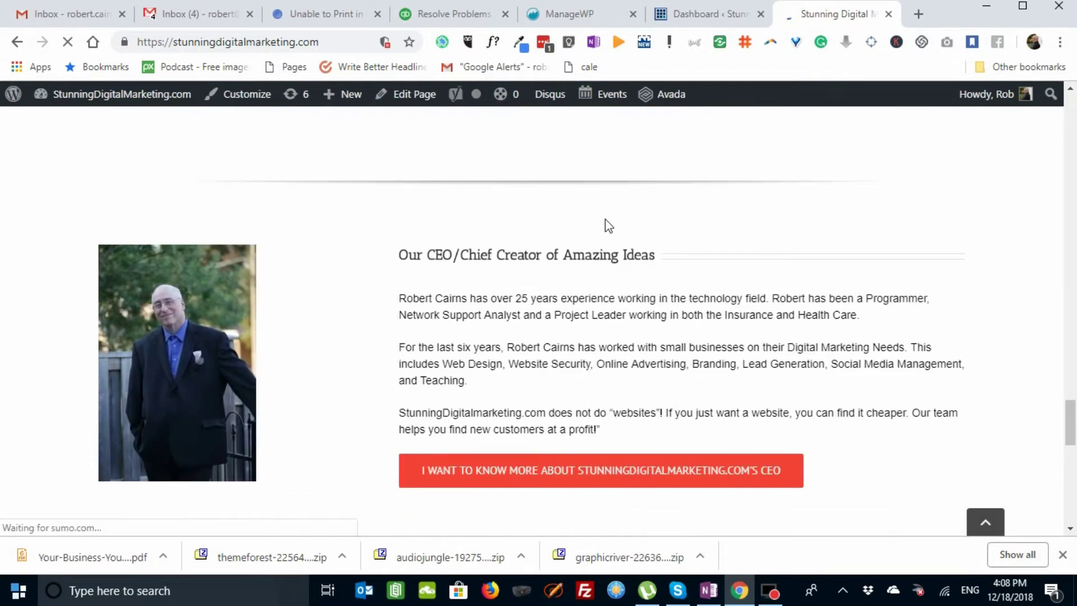
scroll(608, 226, up, 3)
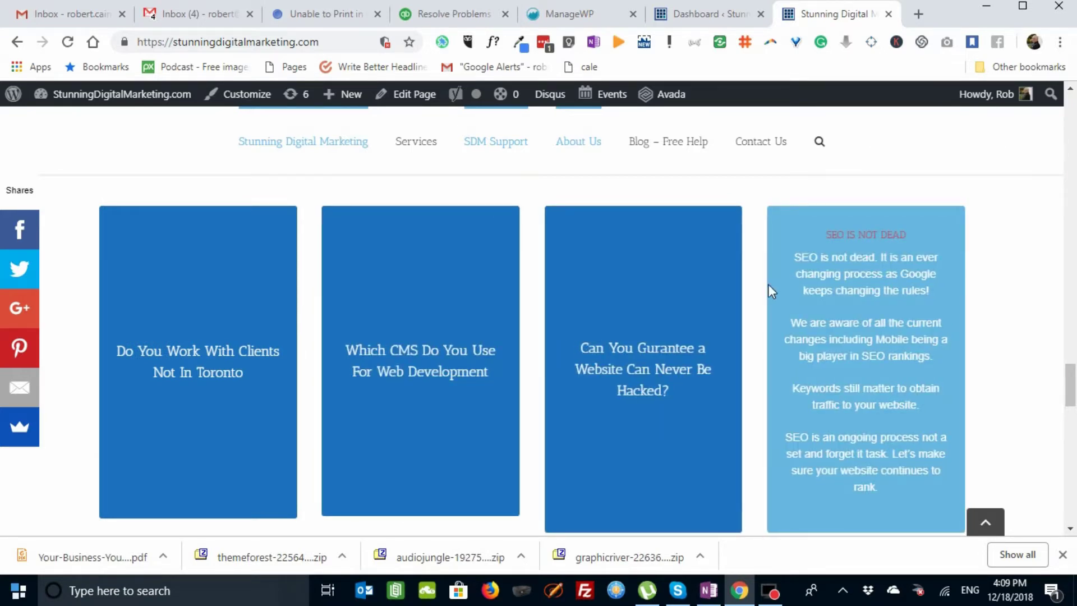
Step: From All Pages, go to the second page and edit 'Stunning Digital Marketing — Front Page'
click(669, 16)
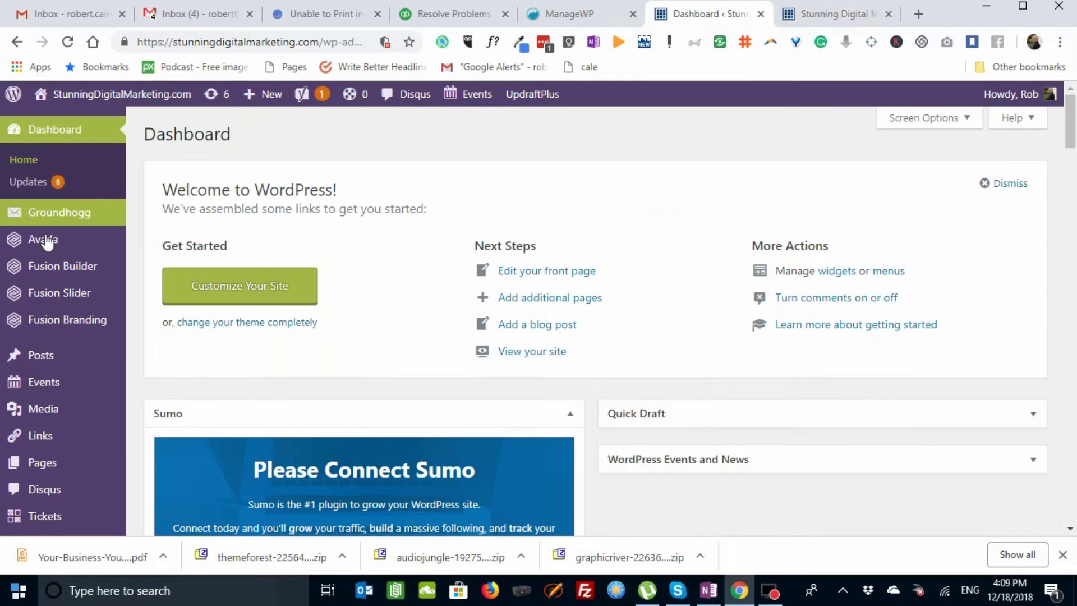
scroll(56, 393, down, 1)
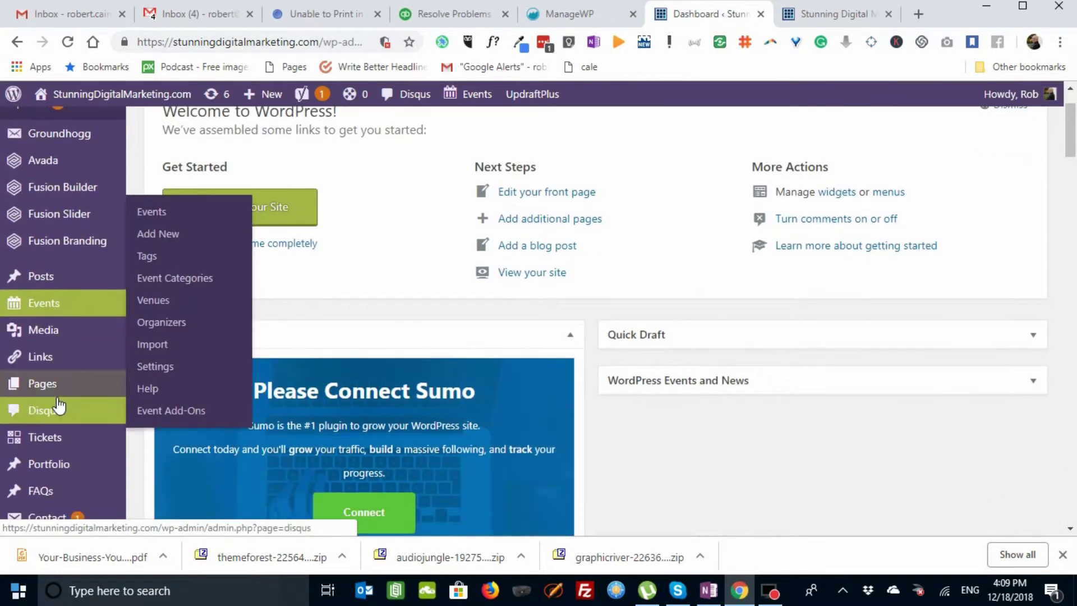
mouse_move(68, 385)
click(161, 393)
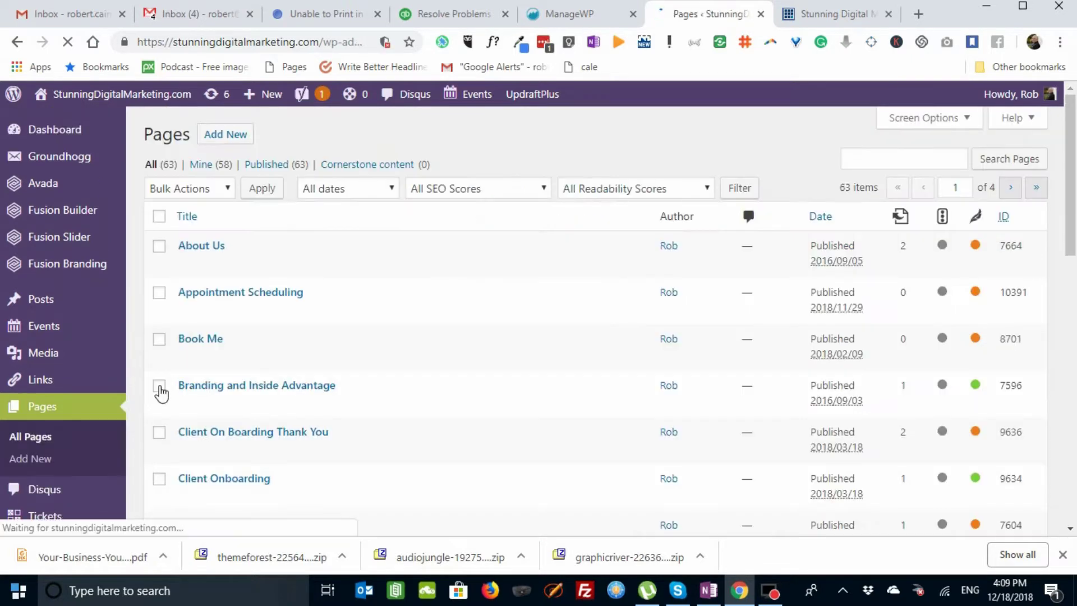
scroll(987, 125, down, 3)
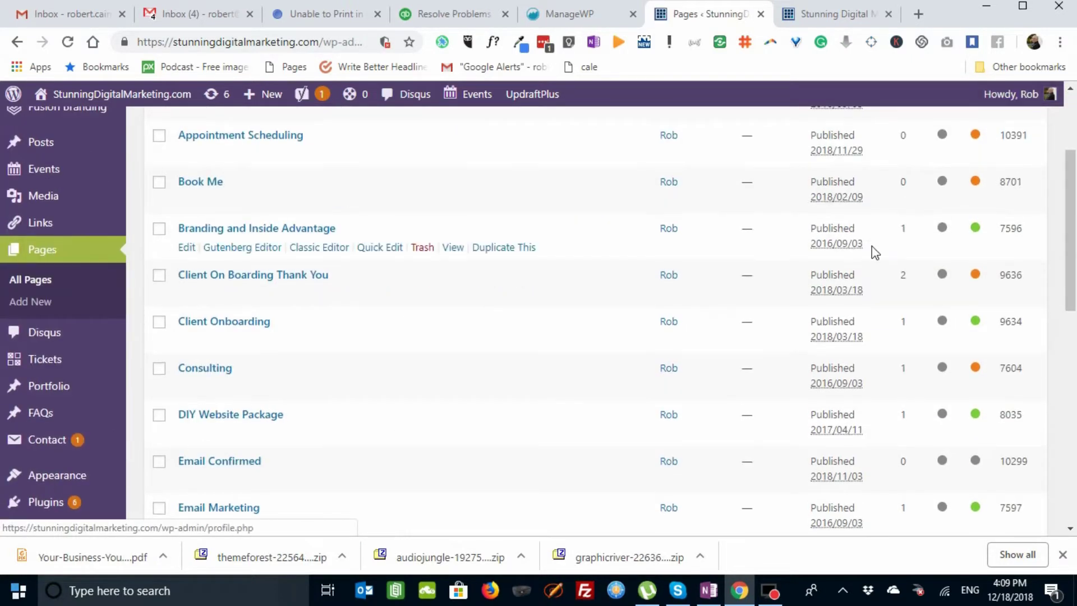
scroll(1007, 112, up, 3)
click(1010, 189)
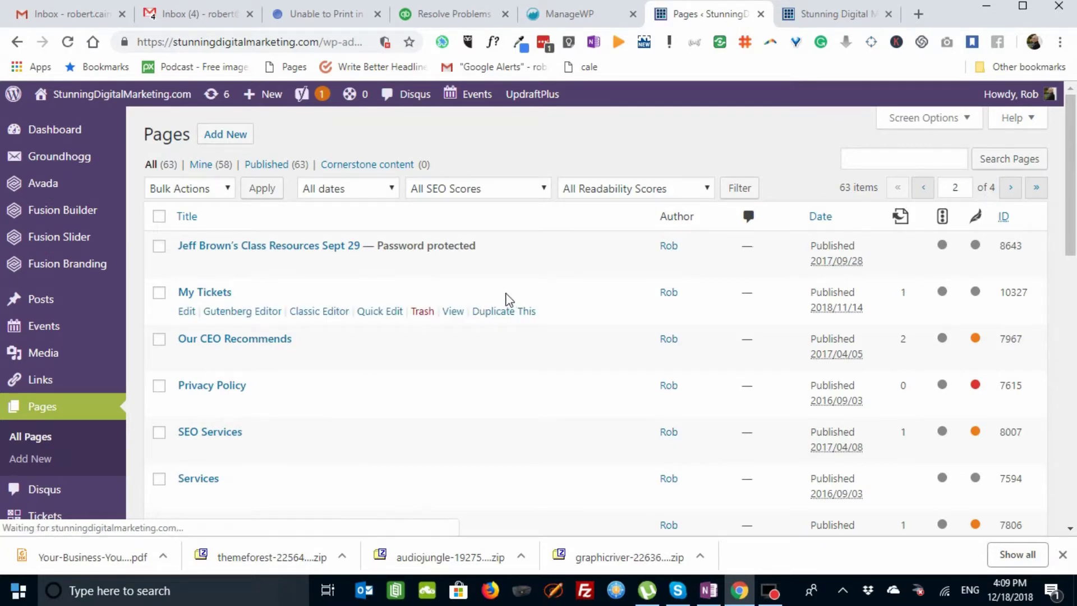
scroll(507, 298, down, 8)
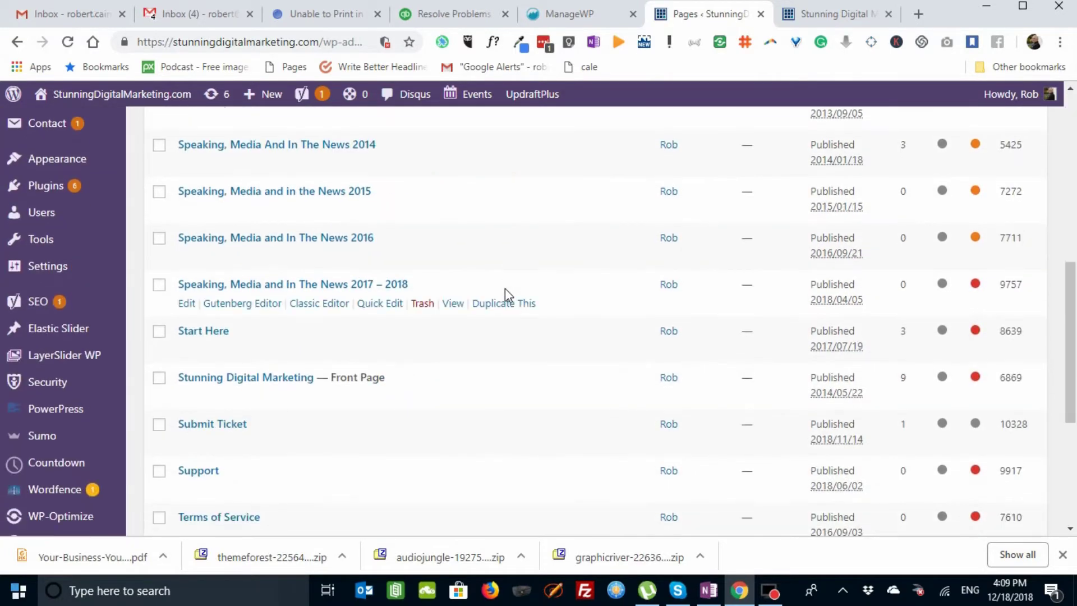
click(186, 396)
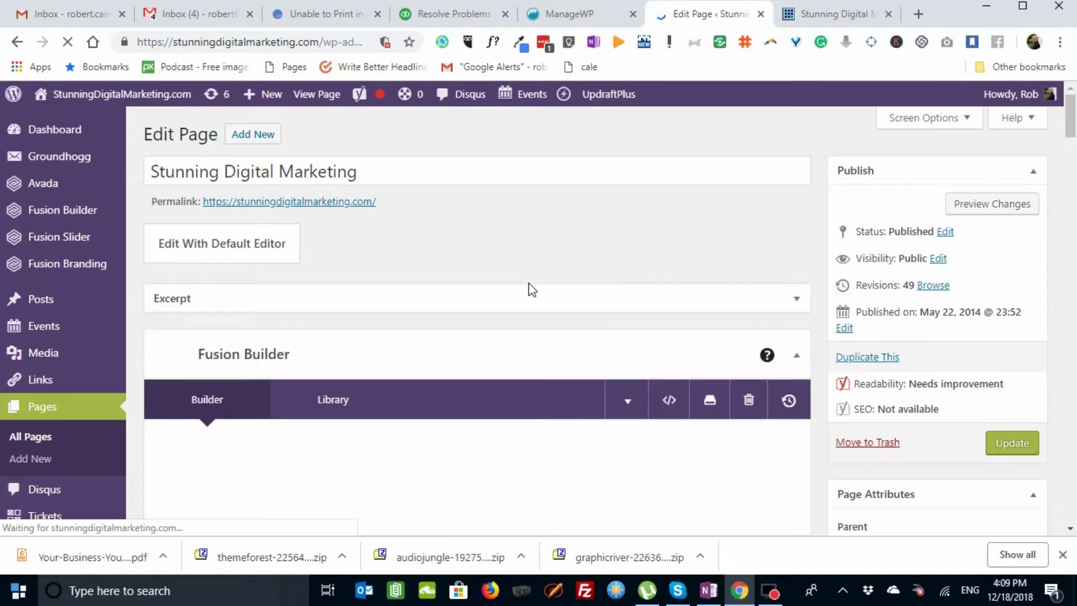
Step: Scroll down to the FAQ container's Flip Boxes element set to 4 columns
scroll(532, 286, down, 10)
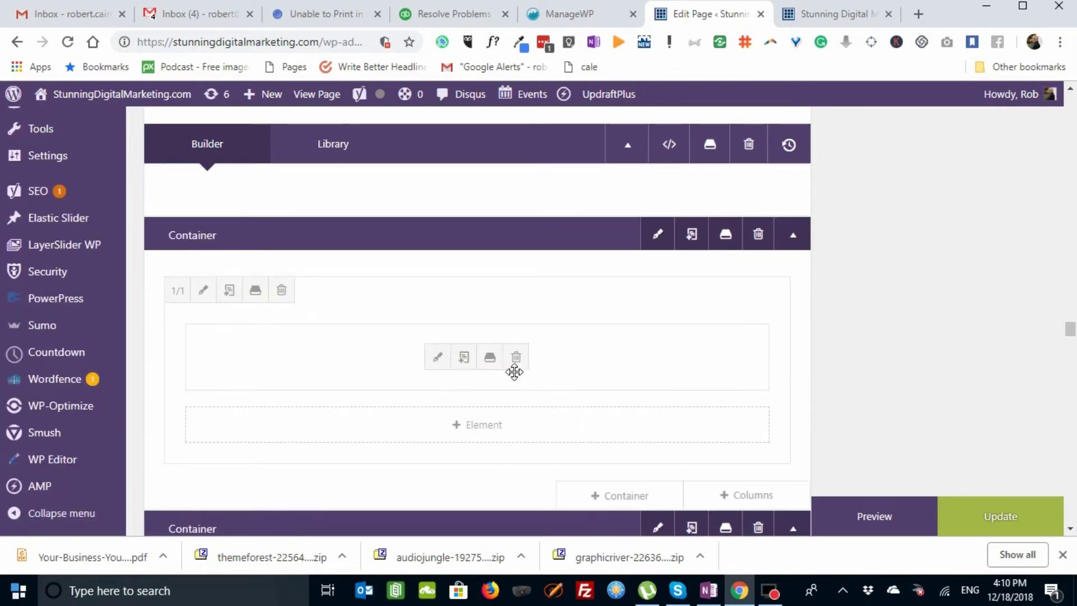
click(477, 425)
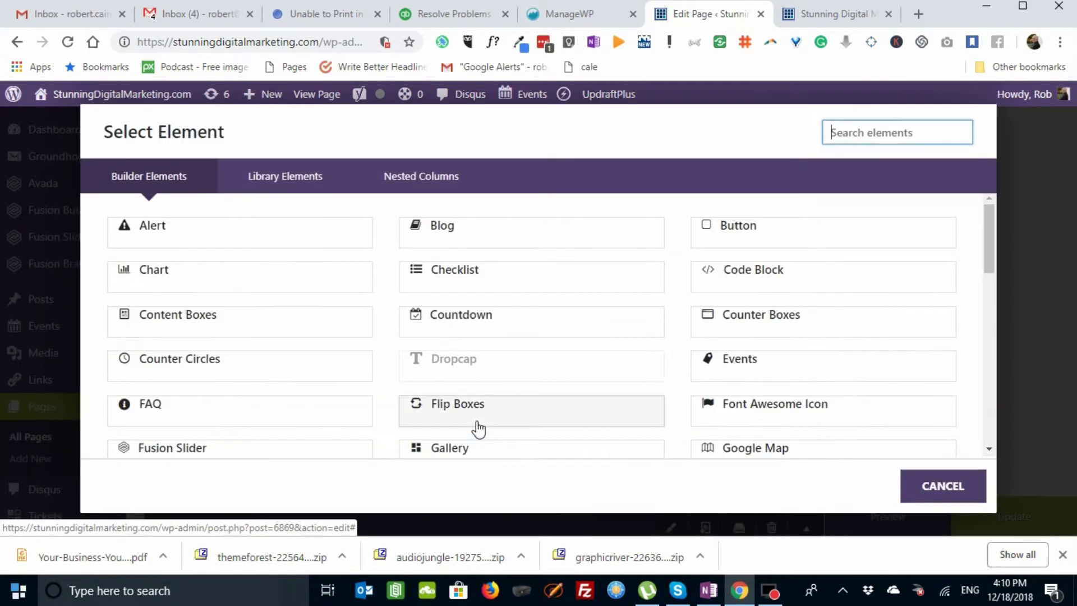
scroll(500, 391, down, 3)
scroll(500, 391, up, 2)
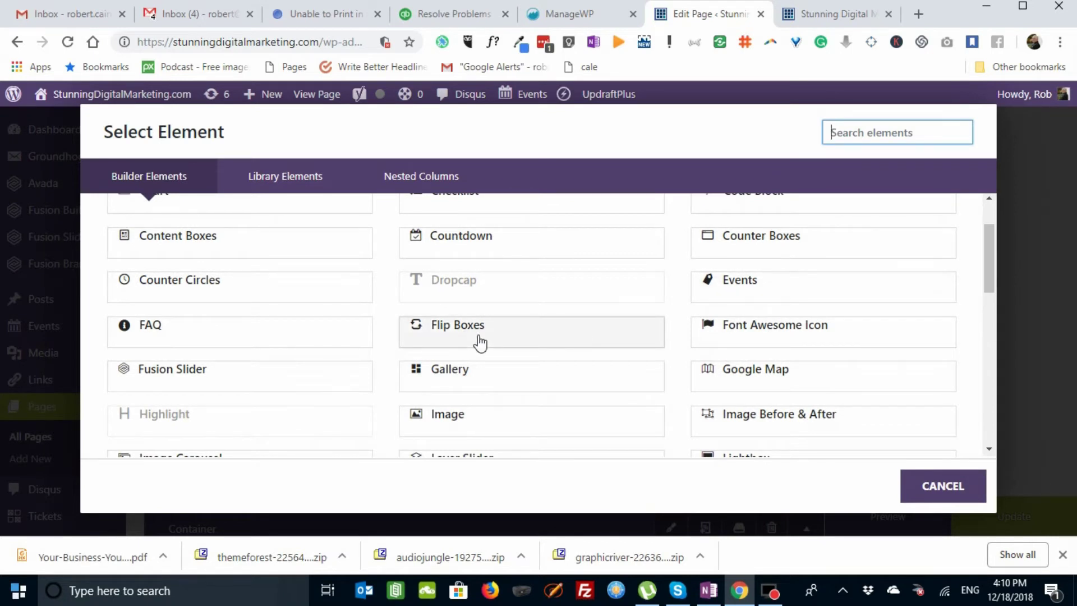
click(480, 342)
click(932, 482)
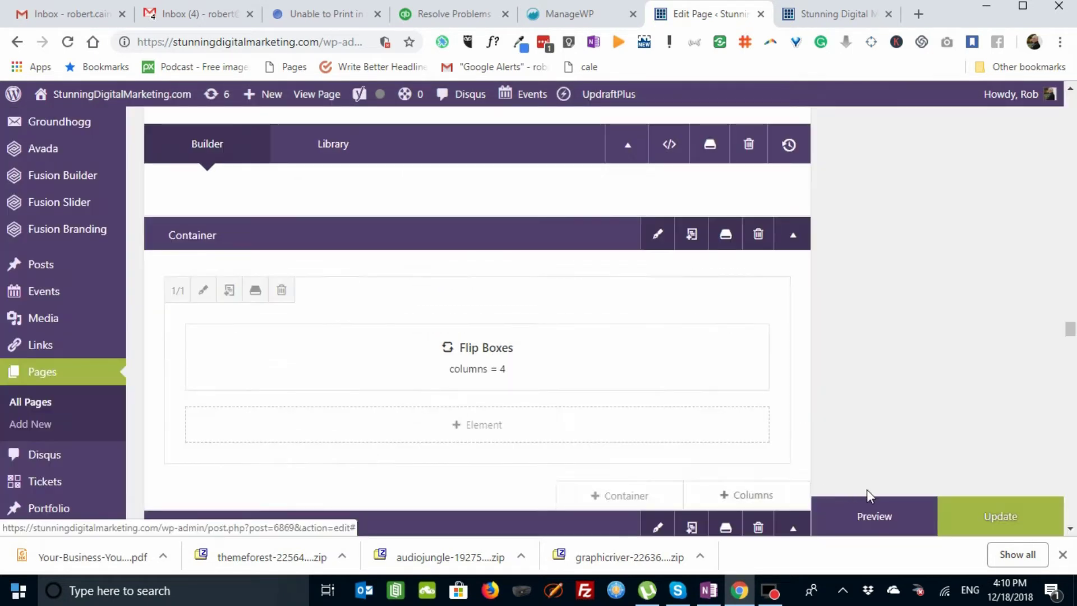
mouse_move(469, 349)
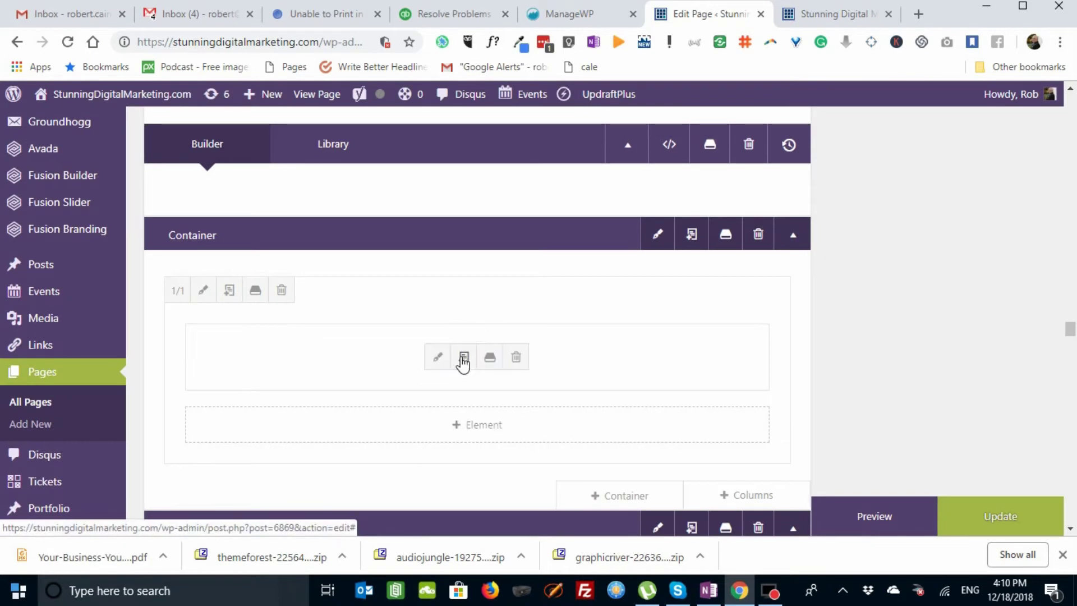
click(439, 360)
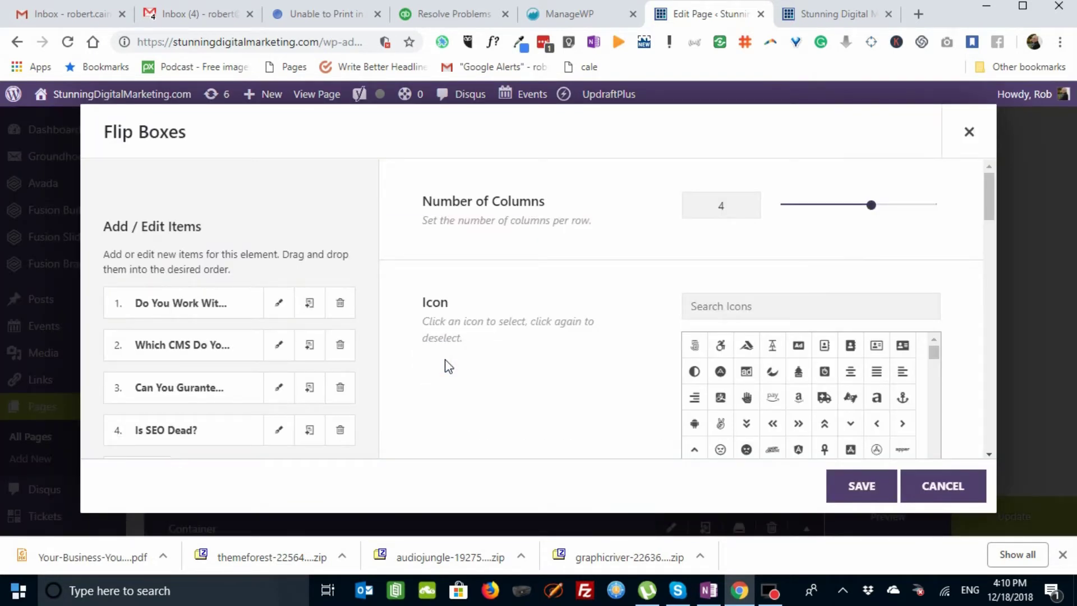
Step: Open the 'Do You Work With Clients Not In Toronto' flip box and review its headings and backside content
scroll(312, 350, down, 2)
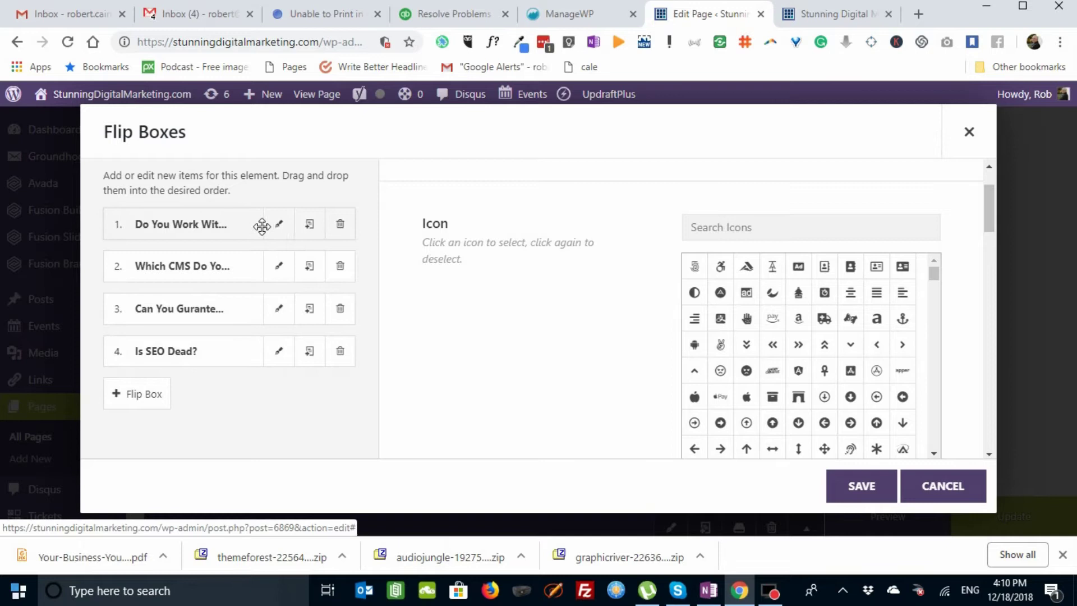
click(279, 226)
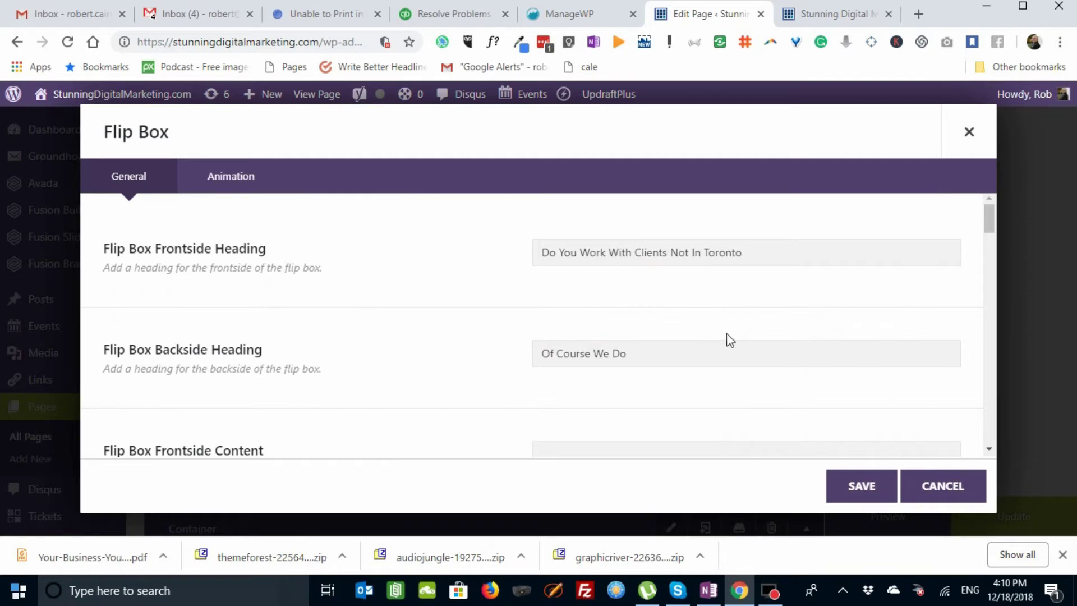
scroll(608, 308, down, 2)
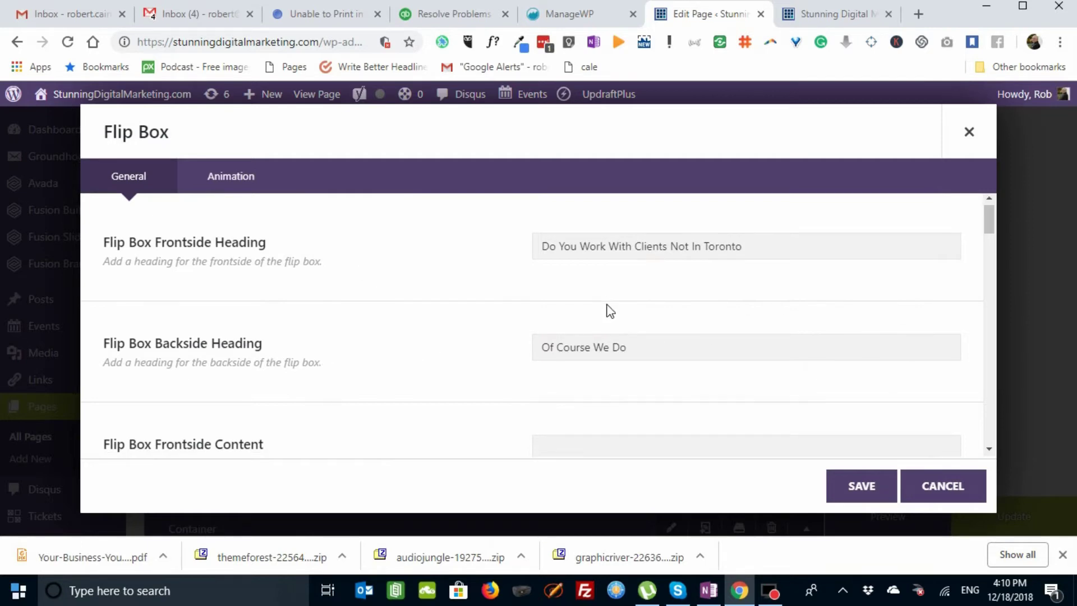
scroll(608, 372, down, 6)
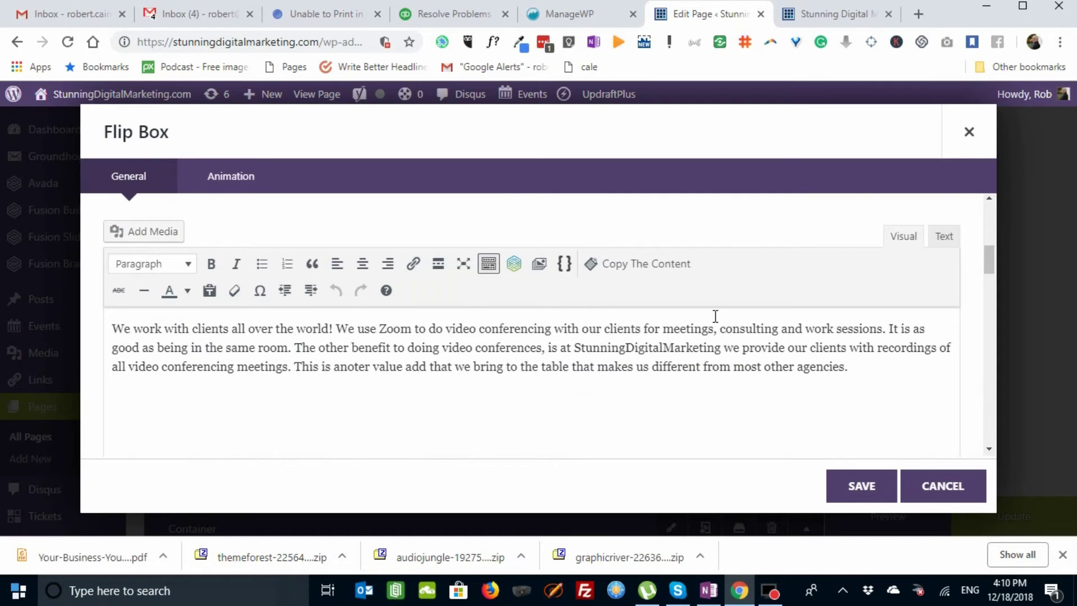
scroll(547, 347, up, 7)
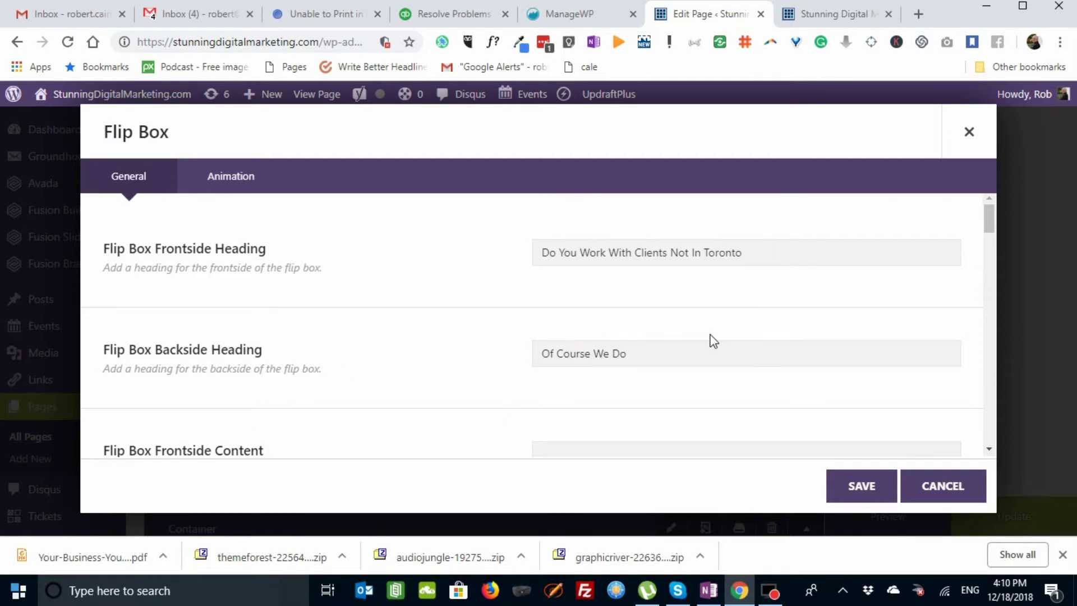
scroll(711, 340, down, 6)
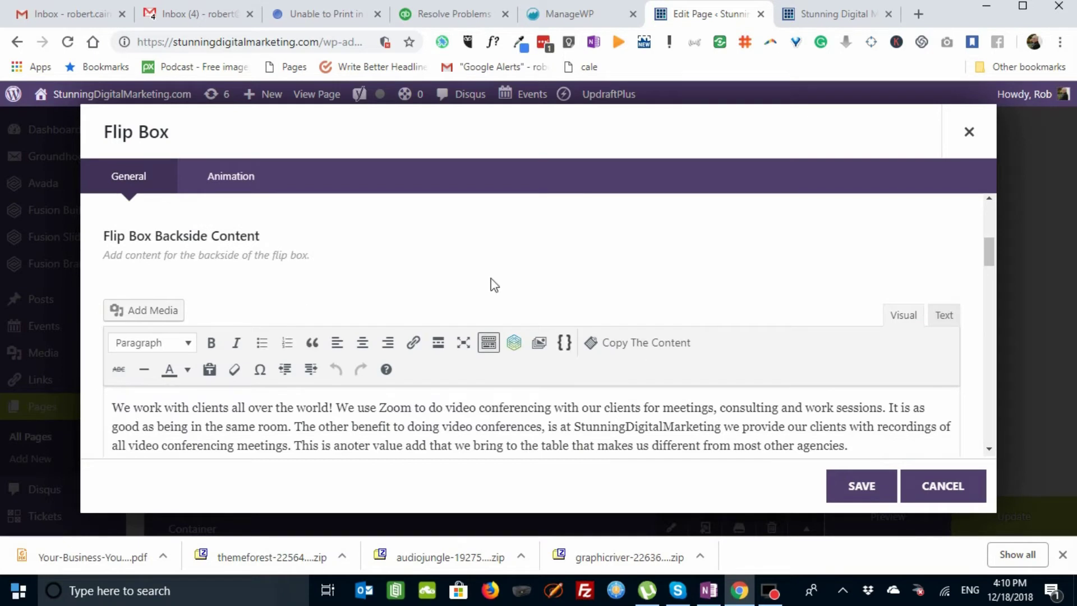
scroll(213, 346, up, 3)
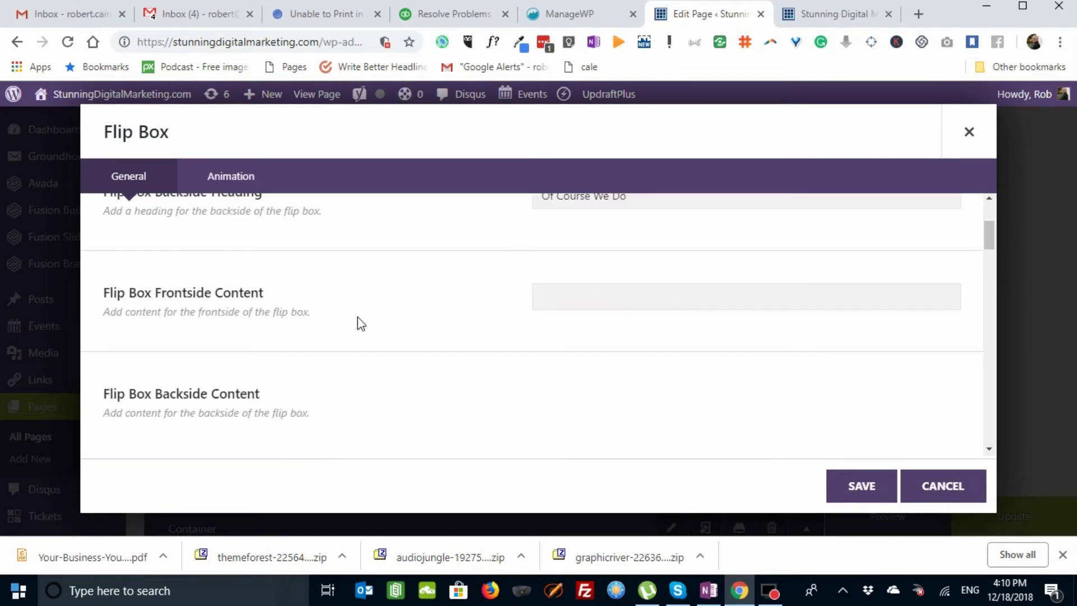
scroll(460, 371, down, 3)
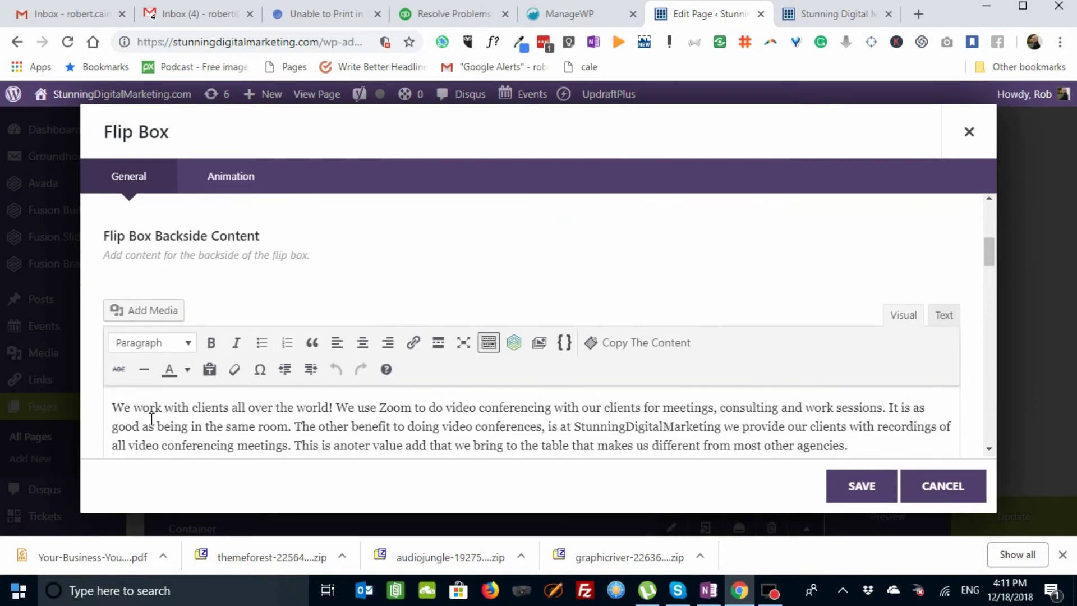
Step: On the live site, watch the first flip box turn to its backside text
click(836, 13)
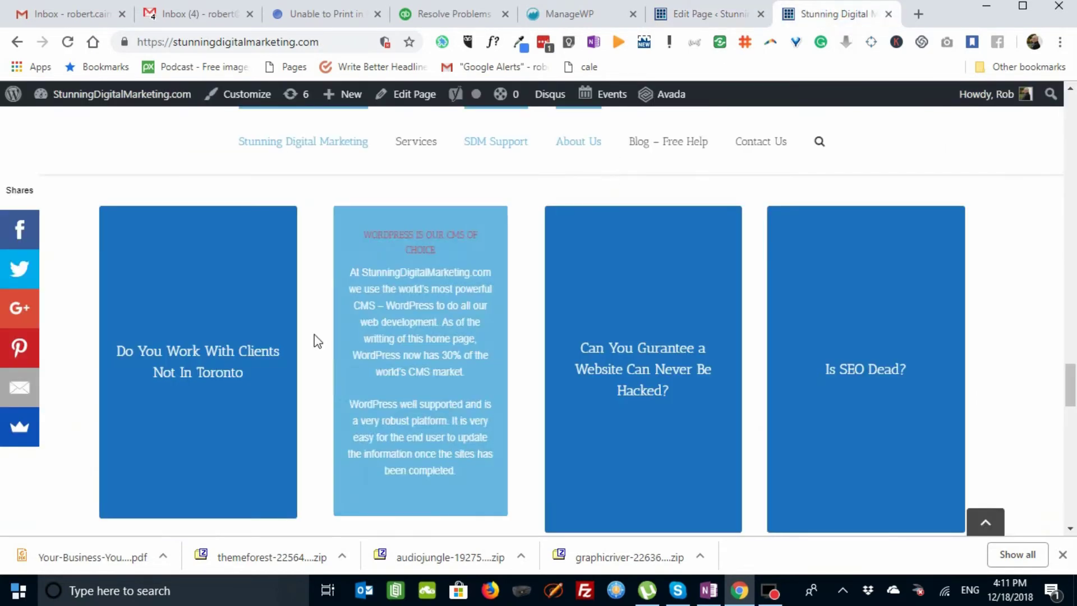
mouse_move(218, 344)
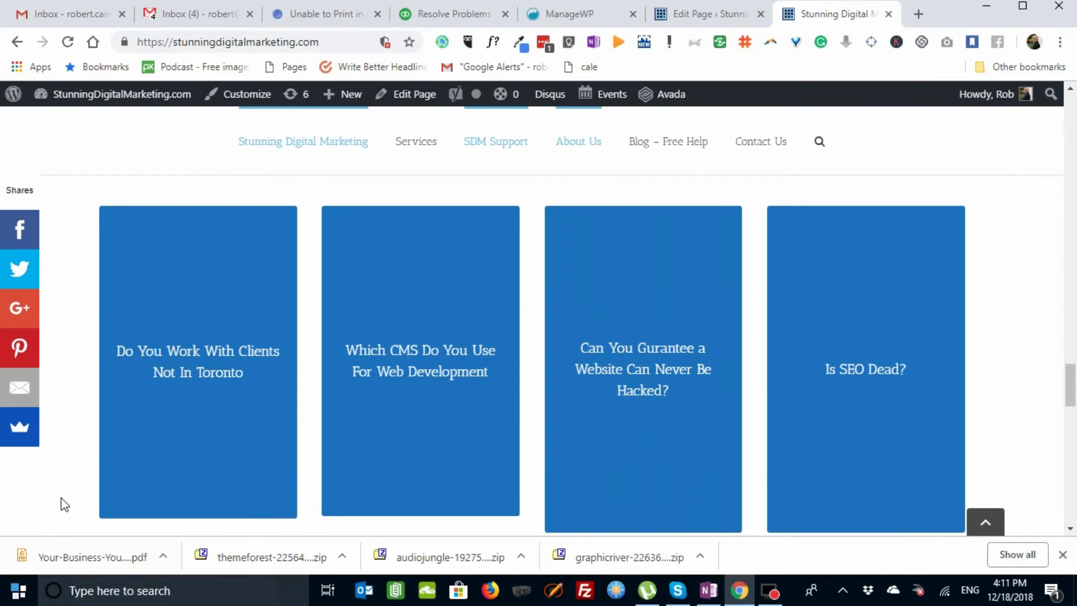
mouse_move(170, 418)
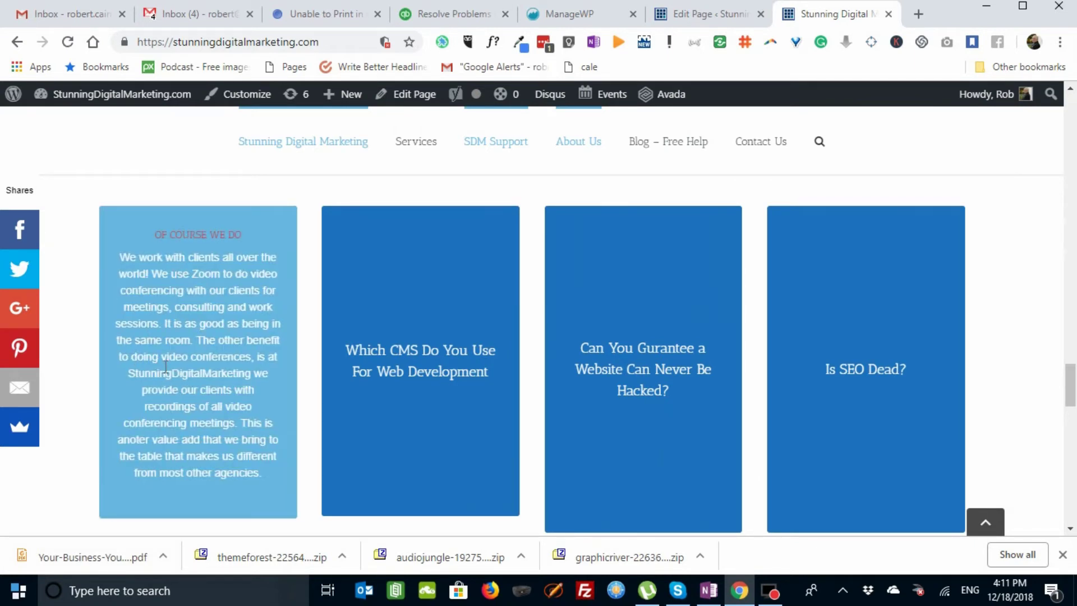
Step: Look over the flip box's Animation settings, then go back to General
click(689, 21)
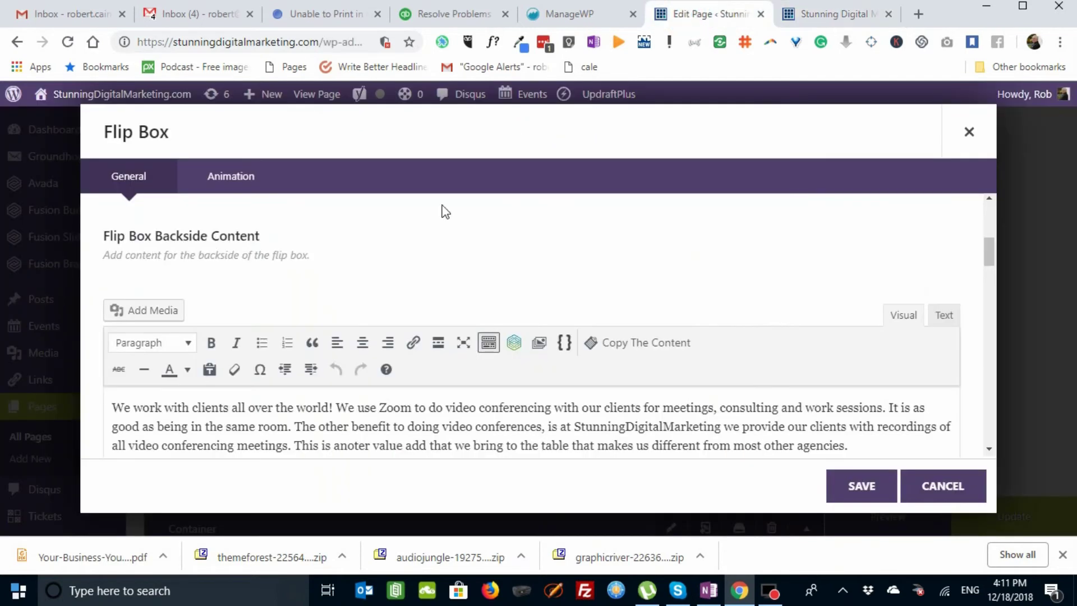
click(248, 180)
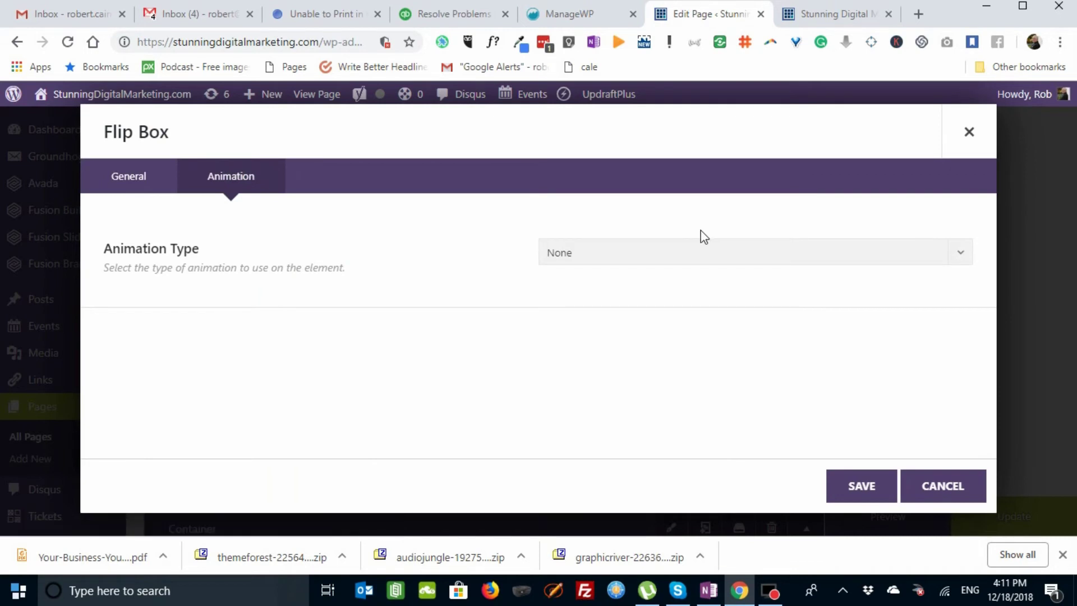
click(127, 179)
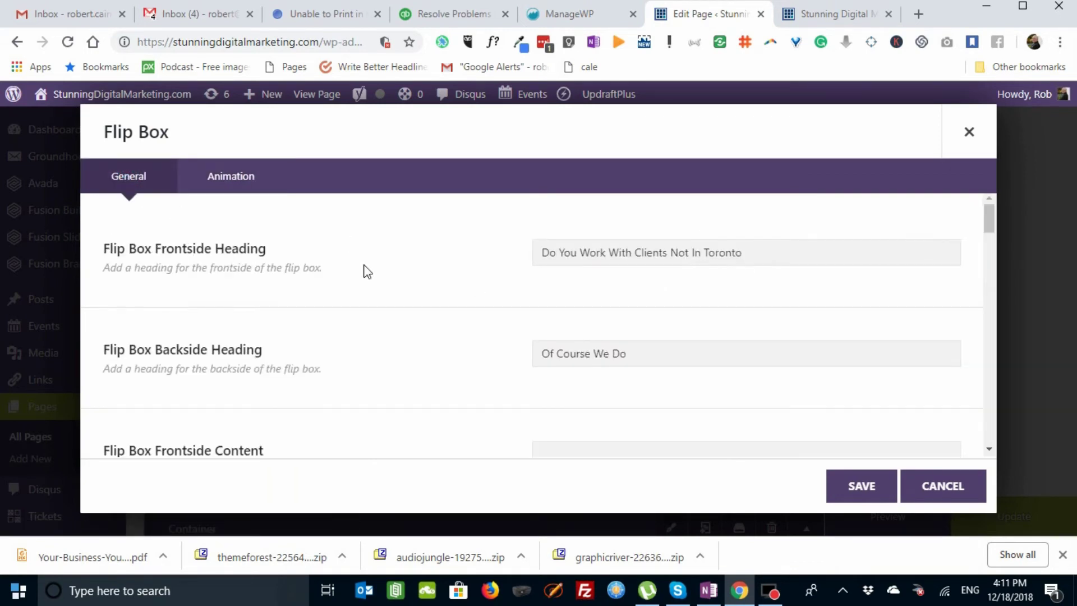
Step: Confirm the frontside background is #1e73be and review the other front and back colours
scroll(466, 313, down, 10)
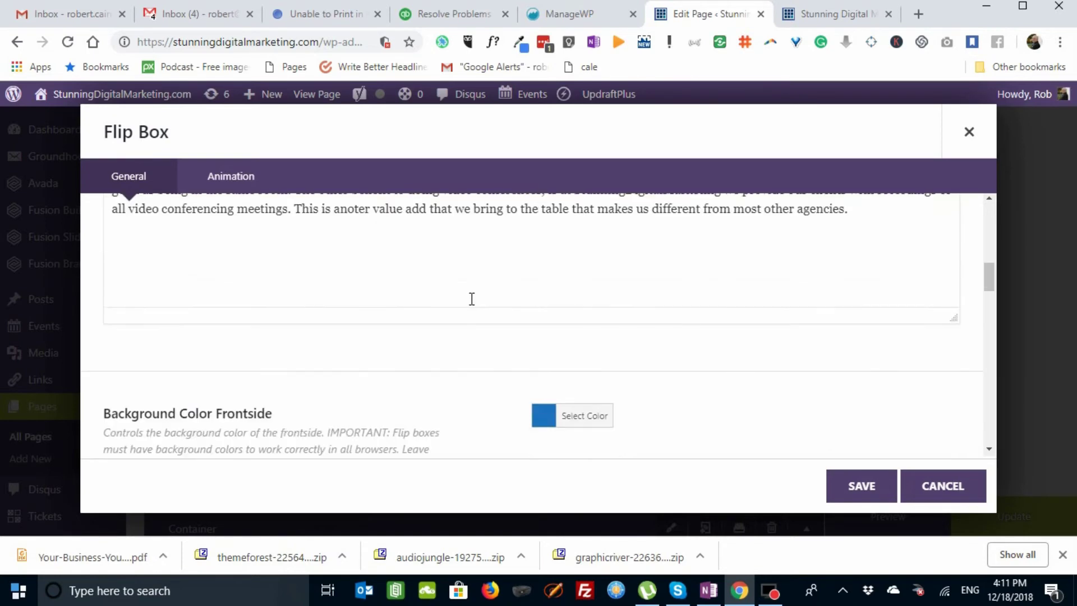
scroll(473, 302, down, 3)
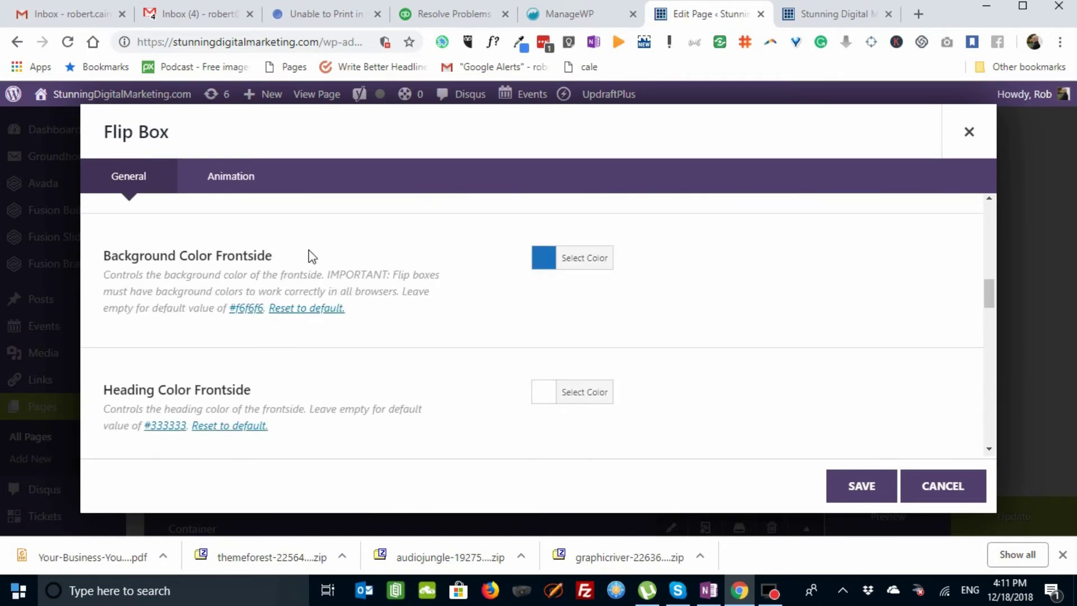
click(541, 260)
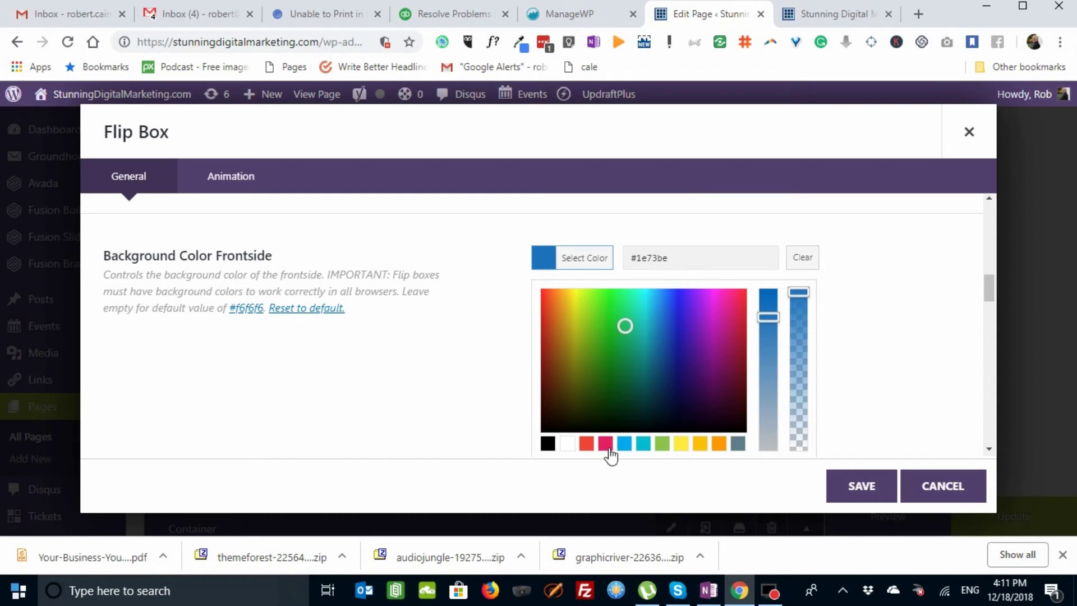
scroll(385, 334, down, 3)
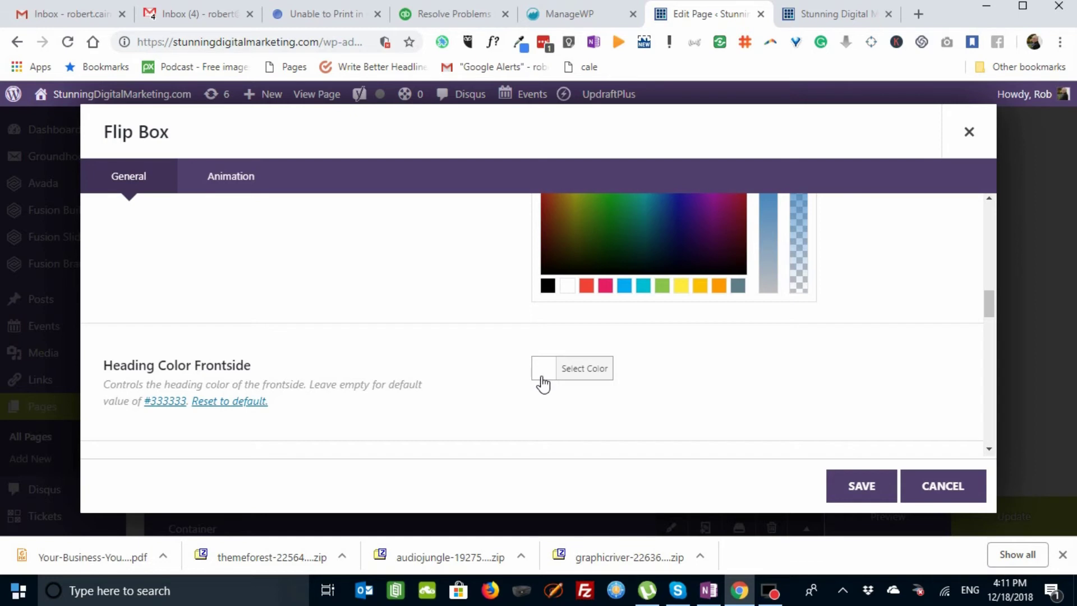
scroll(541, 385, down, 3)
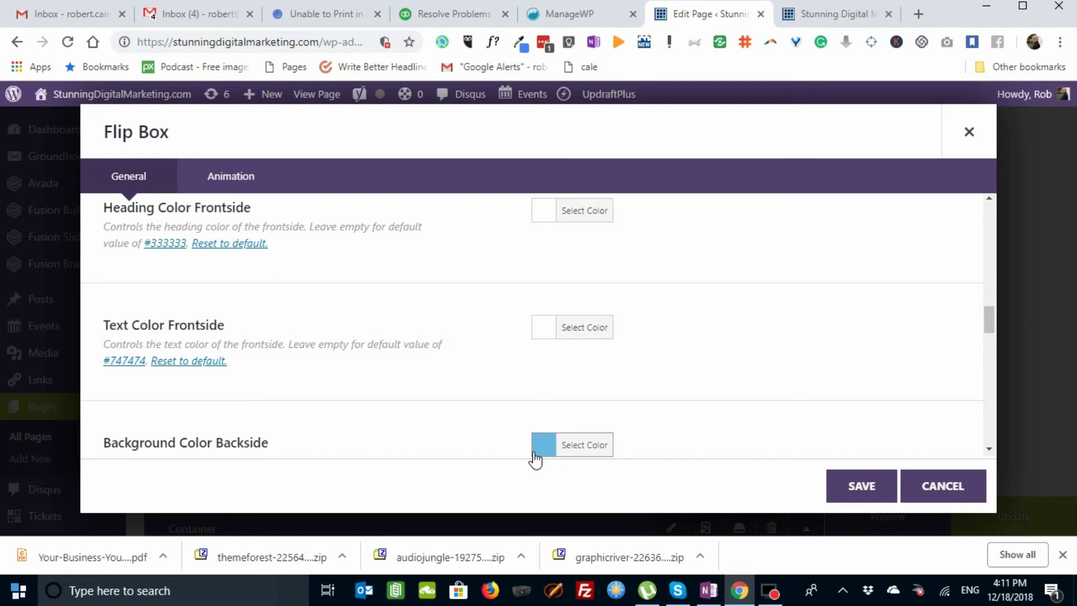
scroll(538, 455, down, 3)
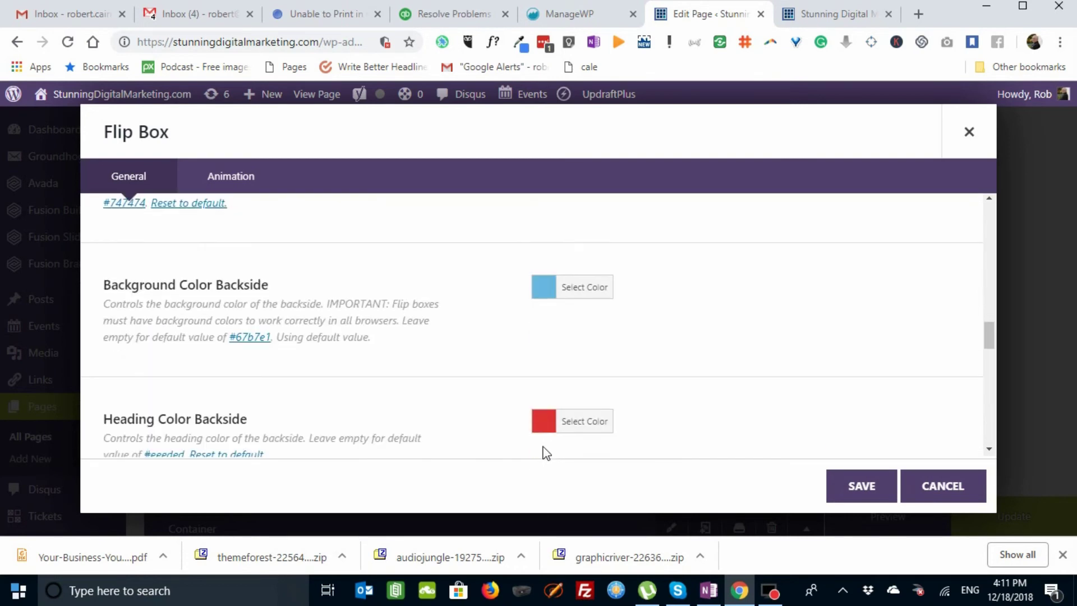
Step: Match the live flip box's red heading against the backside heading colour #dd3333
click(809, 22)
mouse_move(116, 329)
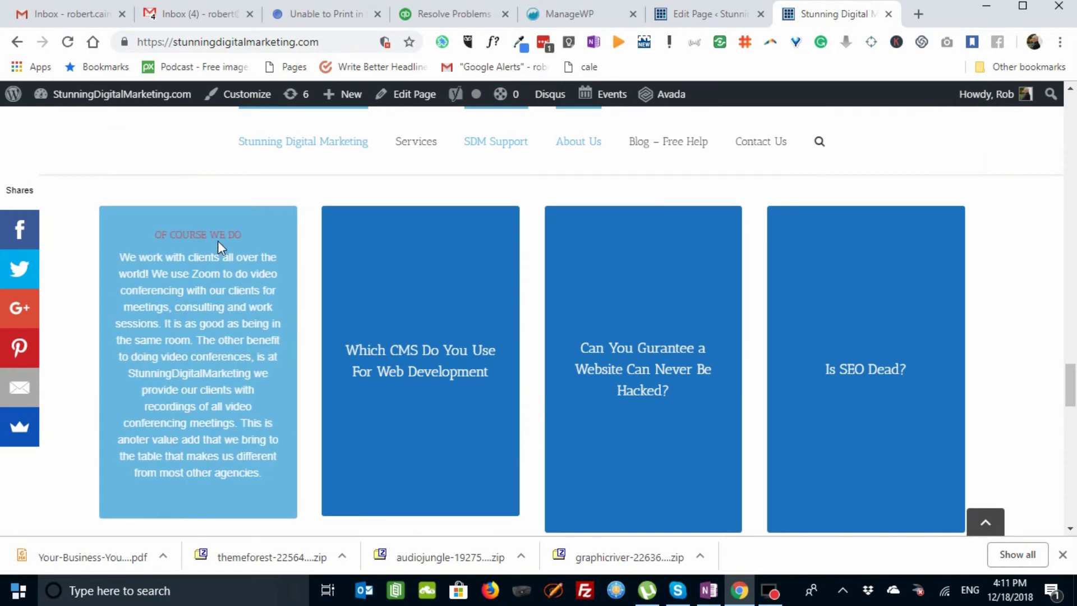
click(704, 12)
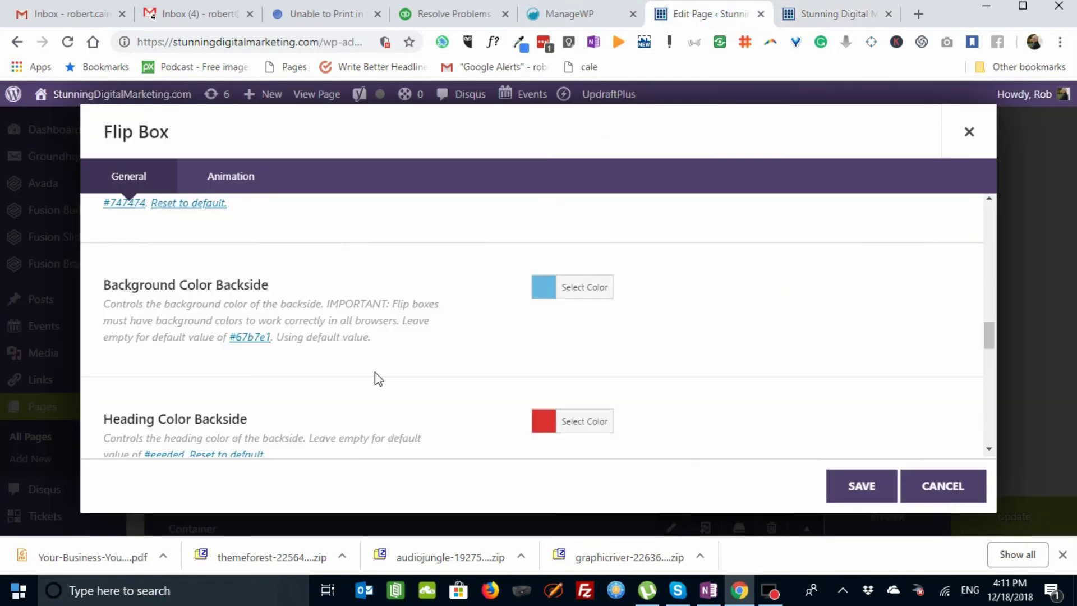
click(540, 420)
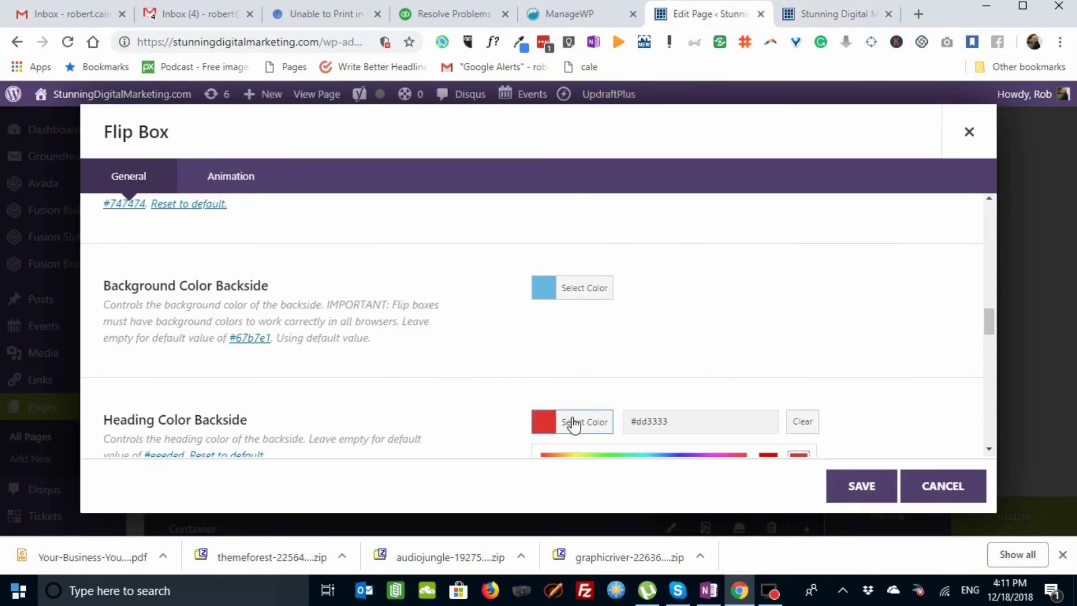
scroll(787, 359, down, 3)
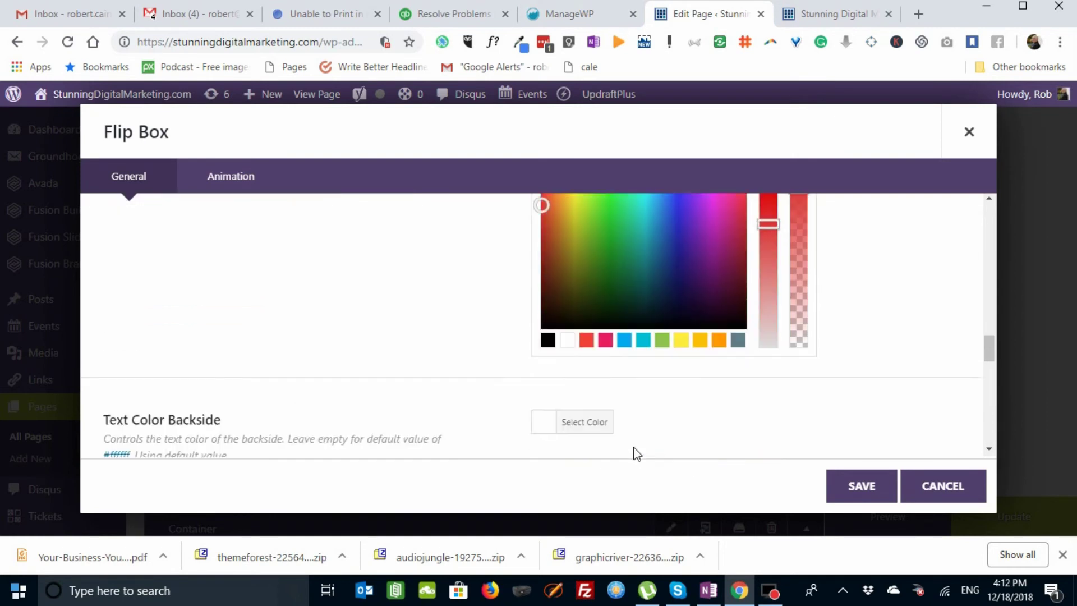
scroll(634, 448, down, 4)
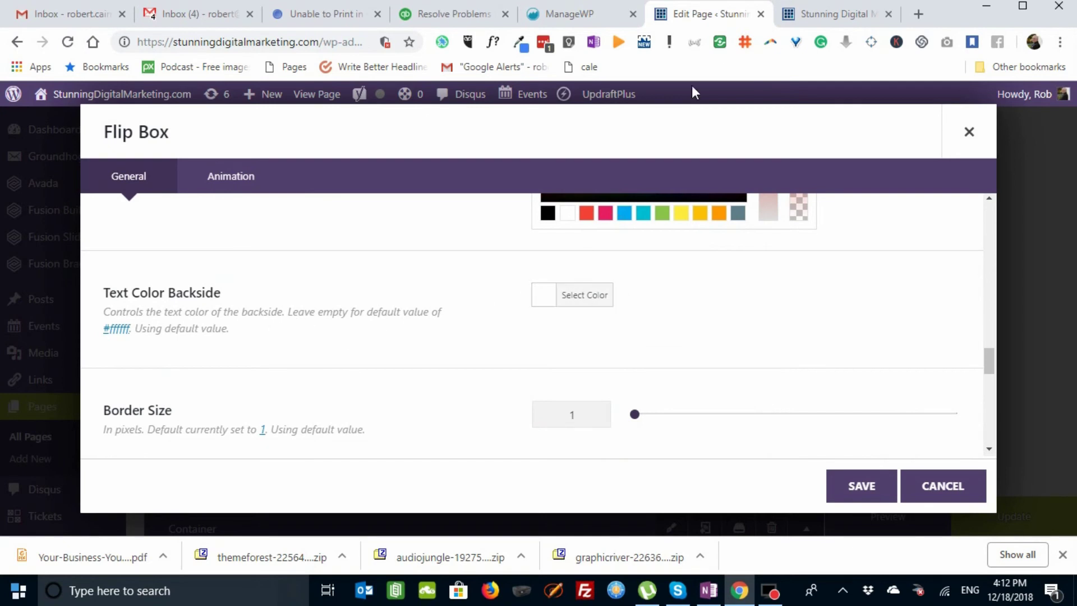
Step: Recheck the red backside heading on the live flip box before continuing to Border Size
click(796, 14)
mouse_move(328, 345)
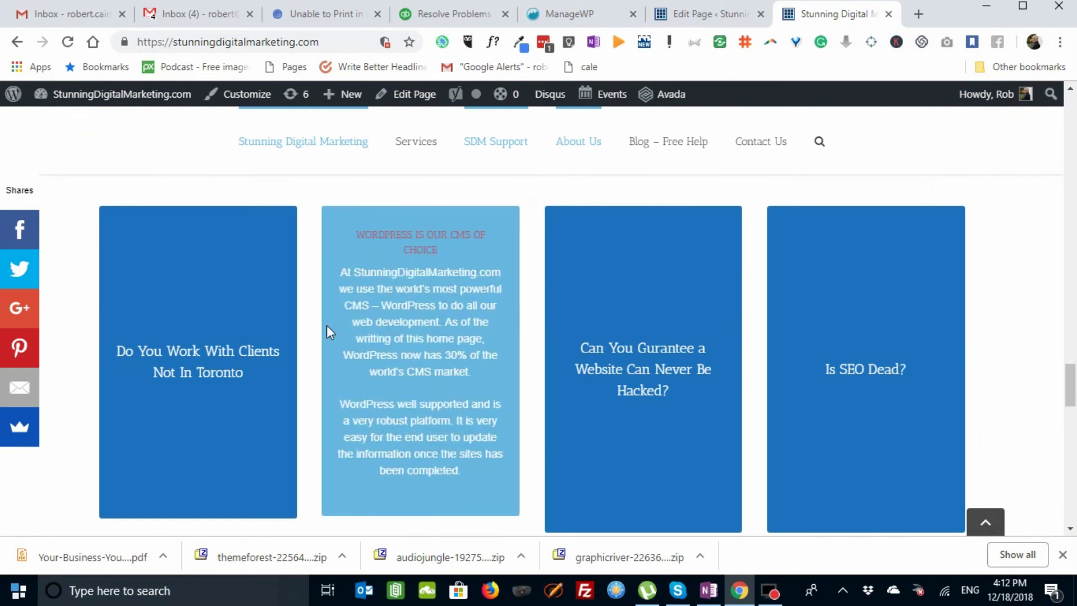
drag(708, 8, 703, 14)
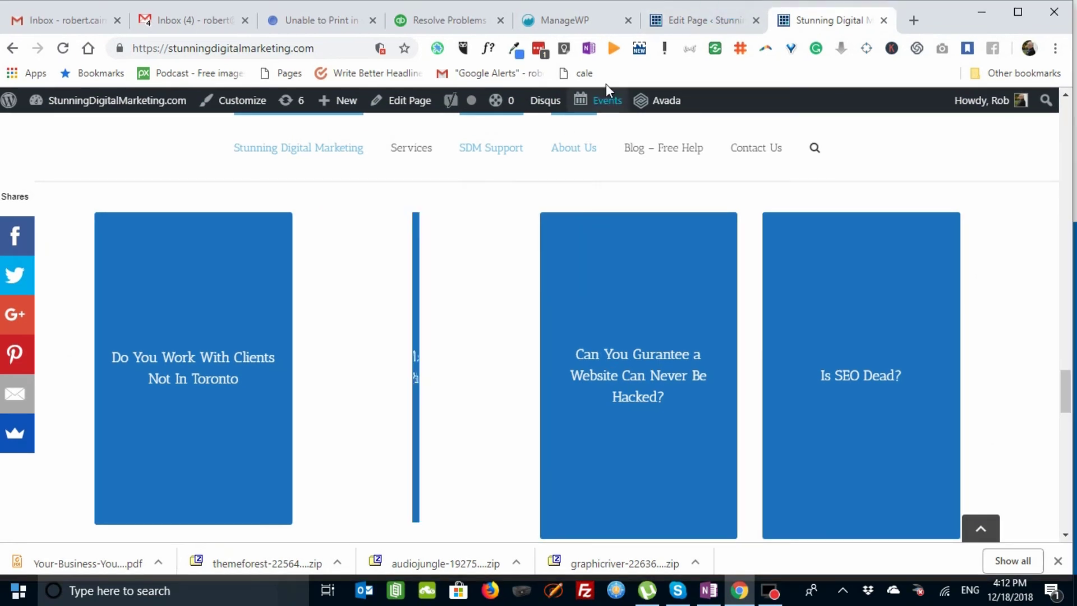
click(700, 17)
Step: Scroll past the default border colour and radius to the icon selection grid
scroll(540, 329, down, 1)
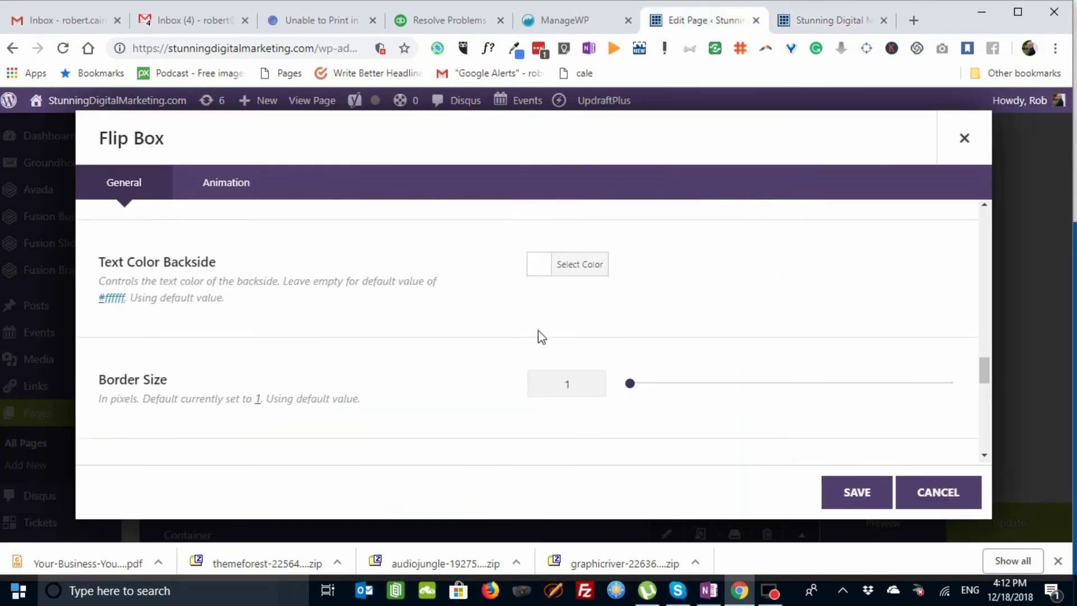
scroll(618, 351, down, 2)
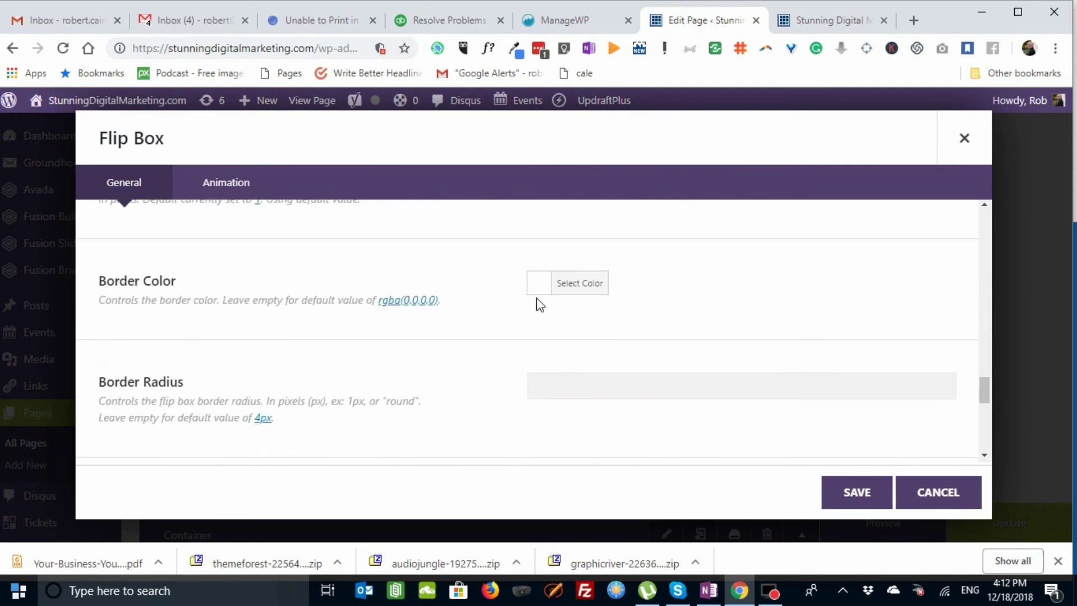
scroll(586, 335, down, 4)
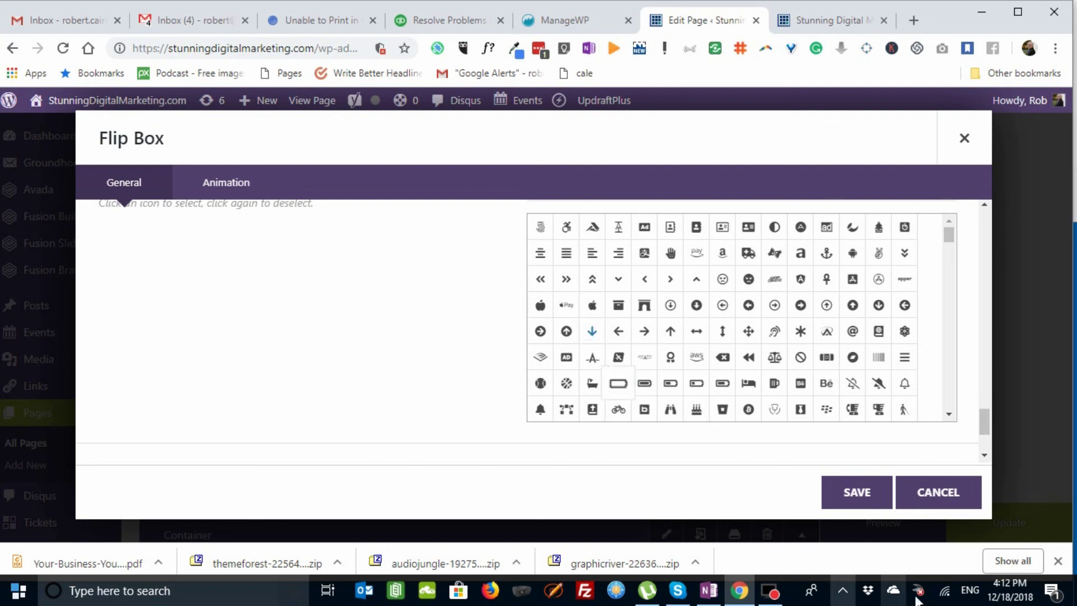
Step: Save the first flip box's settings
click(859, 502)
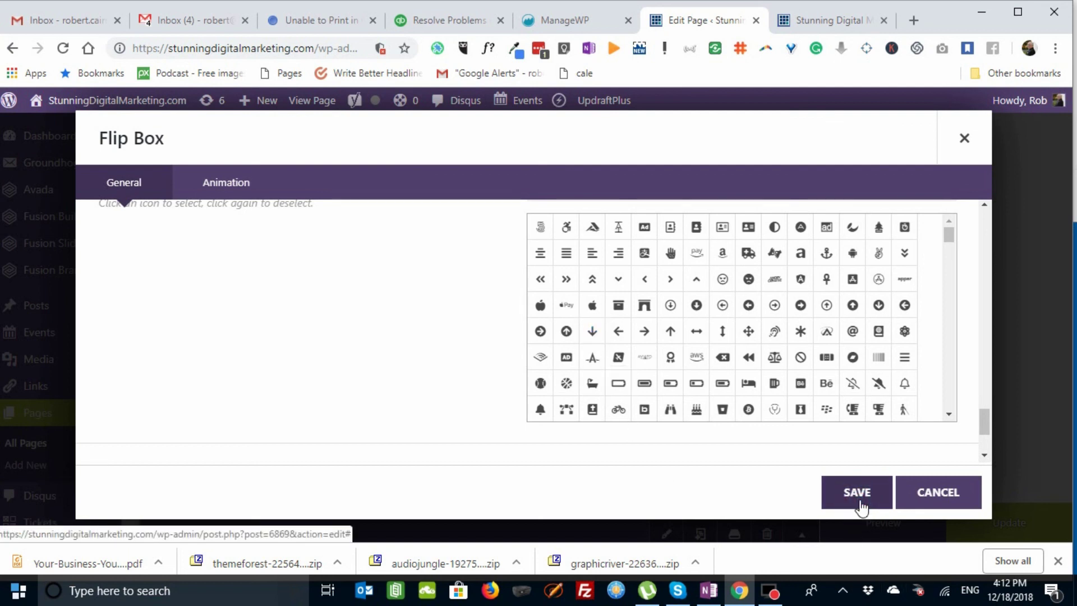